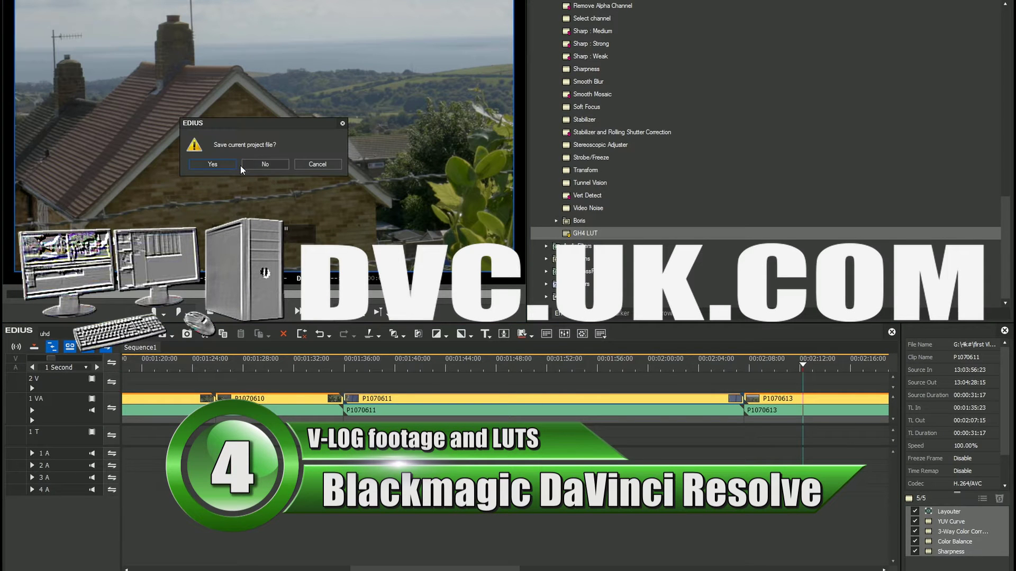
# Save the current EDIUS project so EDIUS closes and DaVinci Resolve can open.
pyautogui.click(221, 164)
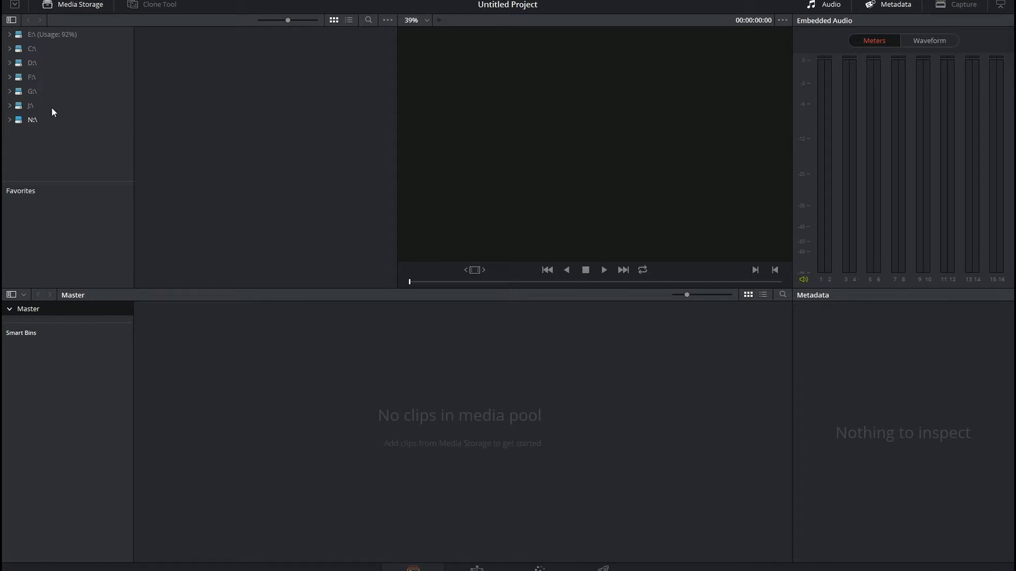
# Import the first Vlog clips from G:\4k# into the media pool and change the frame rate to match.
pyautogui.click(32, 91)
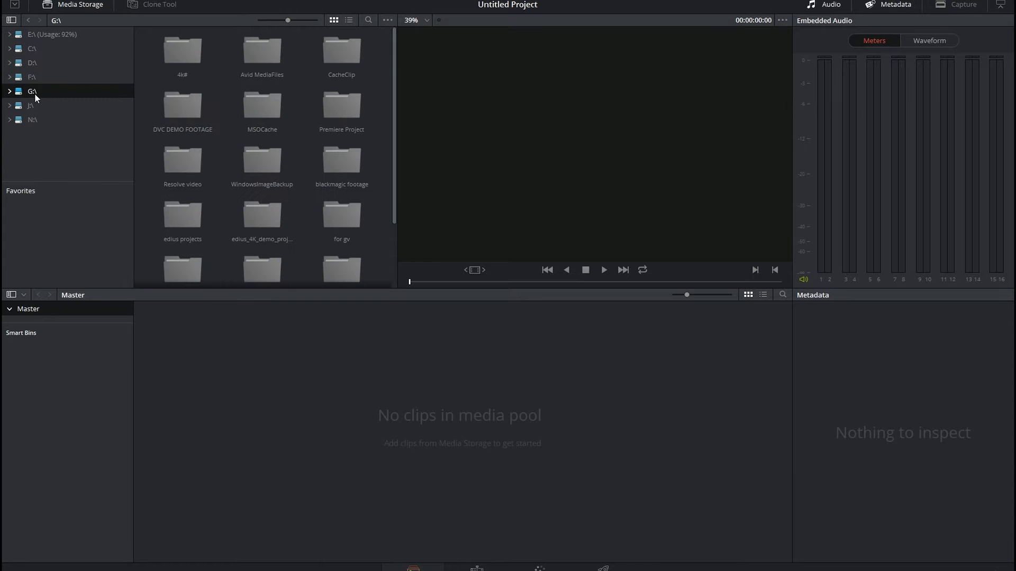
pyautogui.doubleClick(158, 46)
pyautogui.doubleClick(266, 45)
pyautogui.scroll(-5, 178, 245)
pyautogui.moveTo(179, 245); pyautogui.dragTo(405, 454)
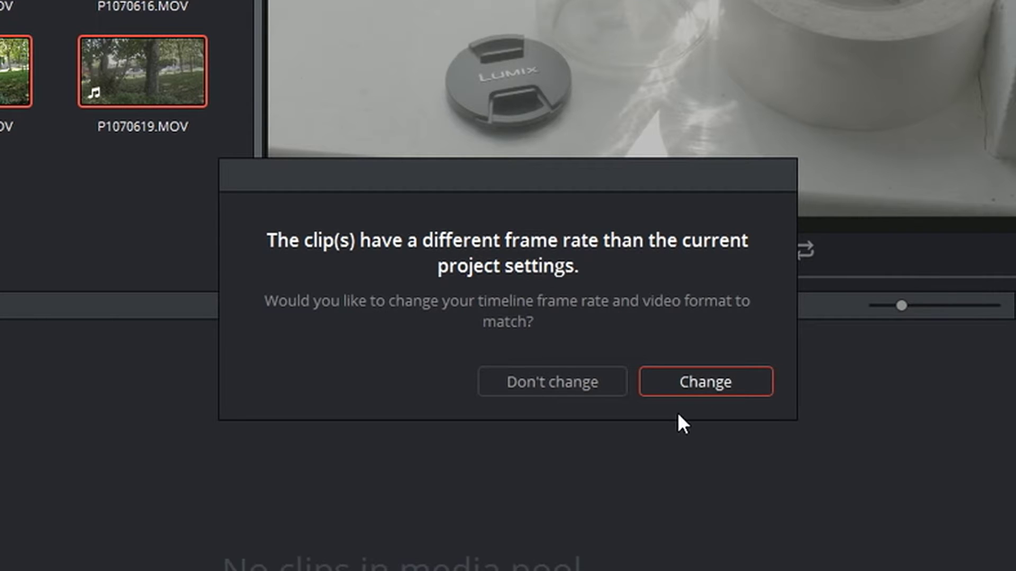
pyautogui.click(693, 382)
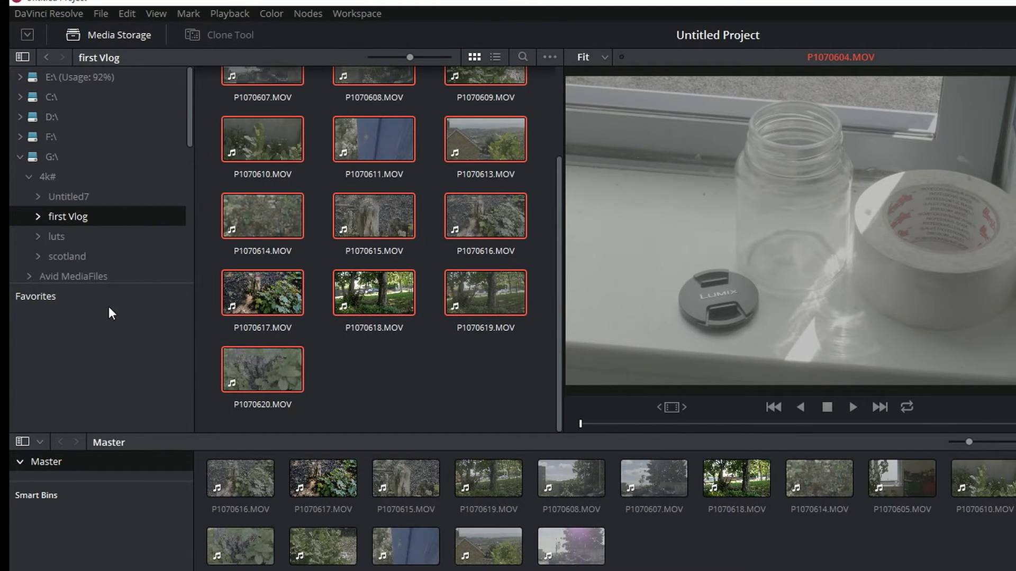
# Show the G:\ root folders in Media Storage and check the Media Storage preferences without changing them.
pyautogui.moveTo(186, 134); pyautogui.dragTo(207, 145)
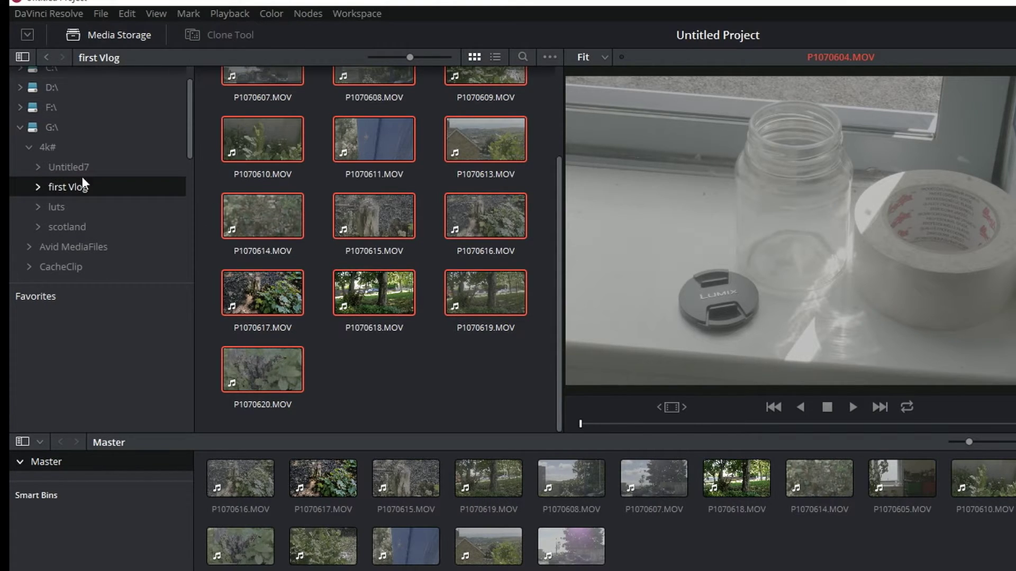
pyautogui.click(54, 127)
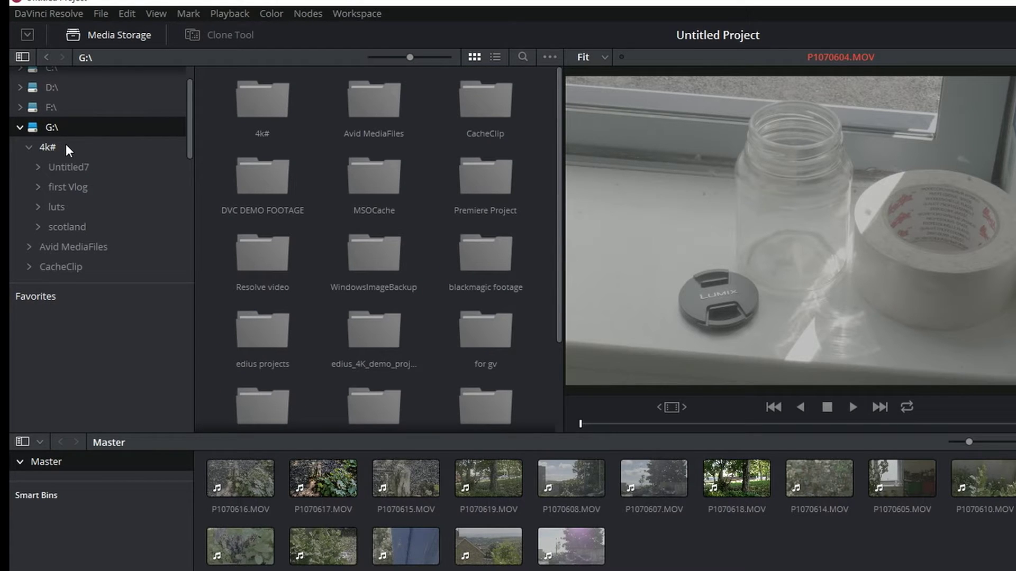
pyautogui.click(48, 14)
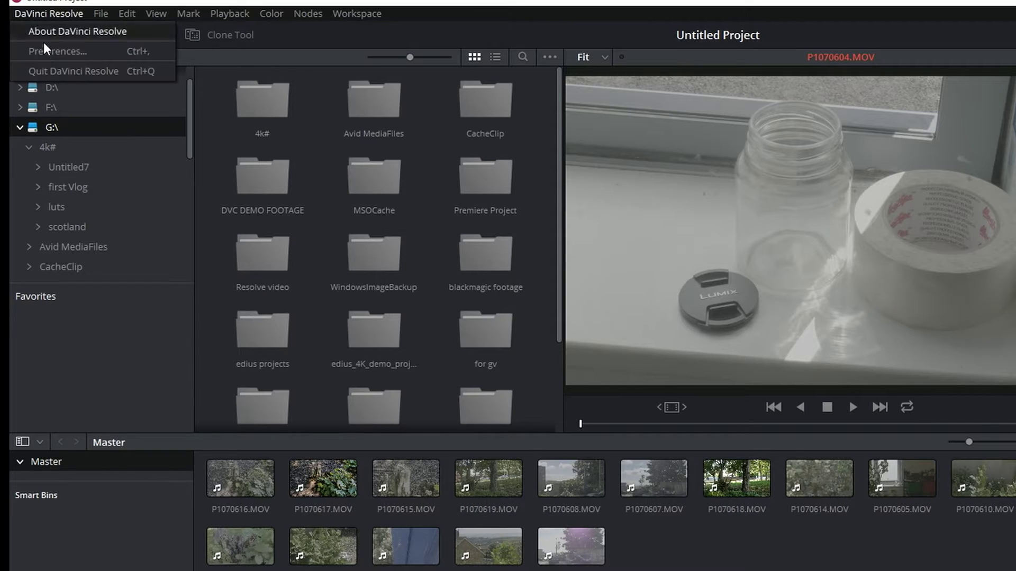
pyautogui.click(43, 49)
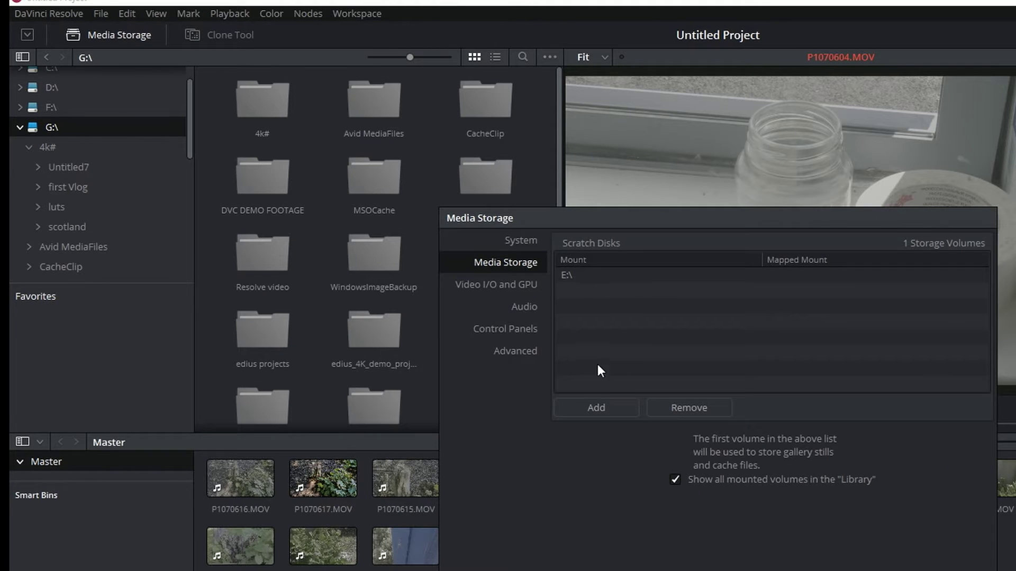
pyautogui.press('Escape')
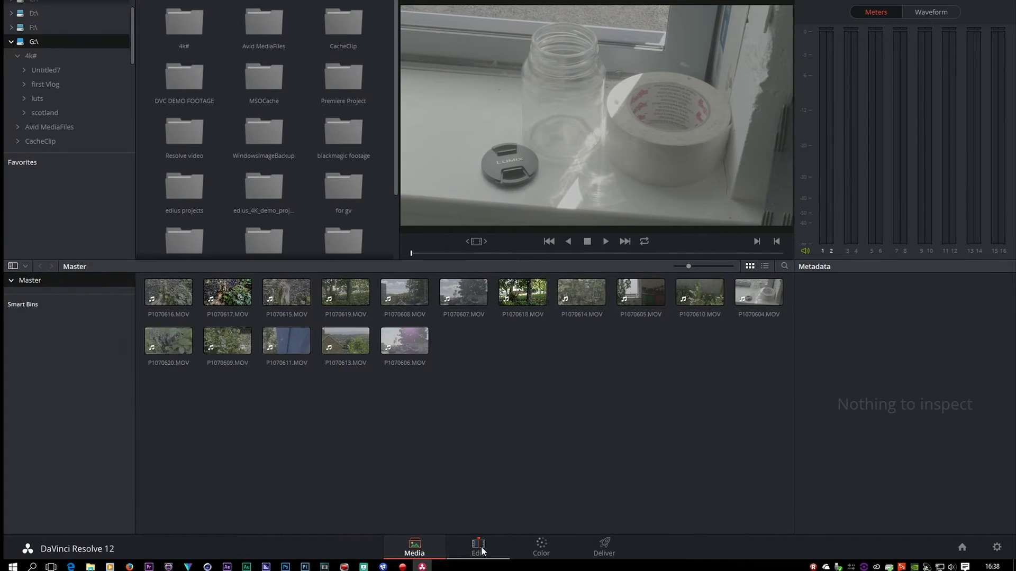
# On the Edit page, select a group of clips and browse their 3D LUT options without applying one.
pyautogui.click(480, 549)
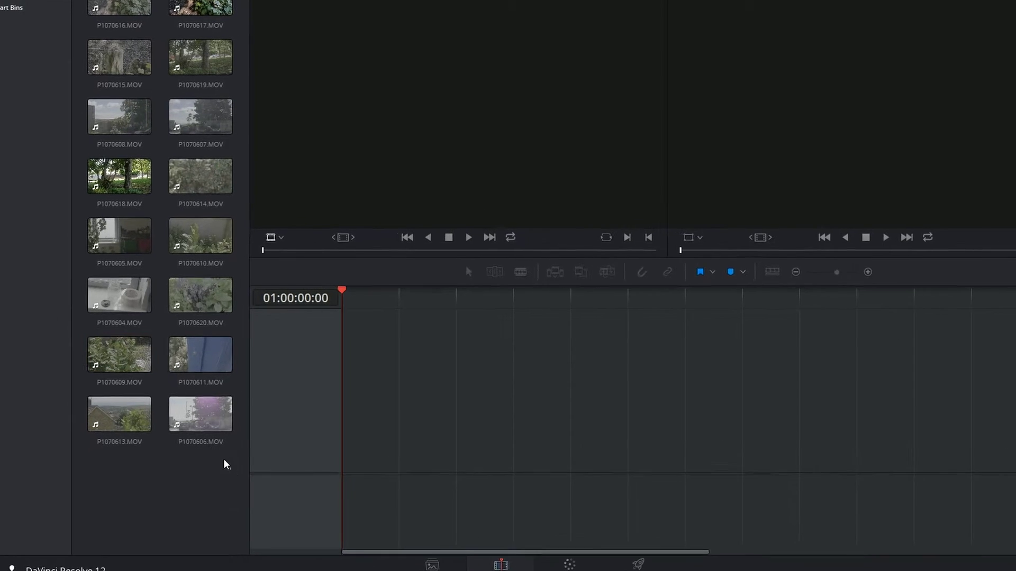
pyautogui.moveTo(225, 464); pyautogui.dragTo(147, 232)
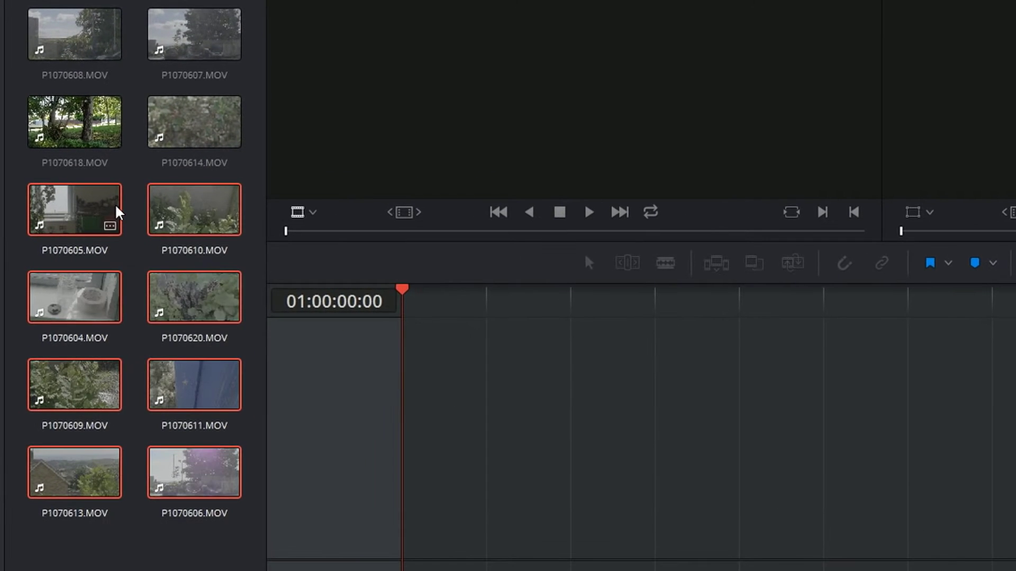
pyautogui.rightClick(116, 211)
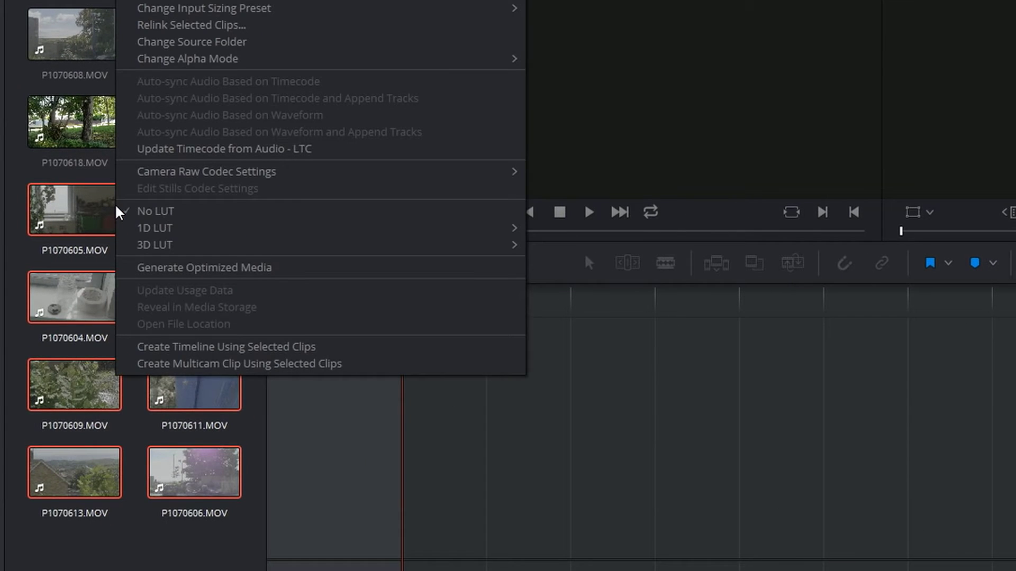
pyautogui.moveTo(156, 241)
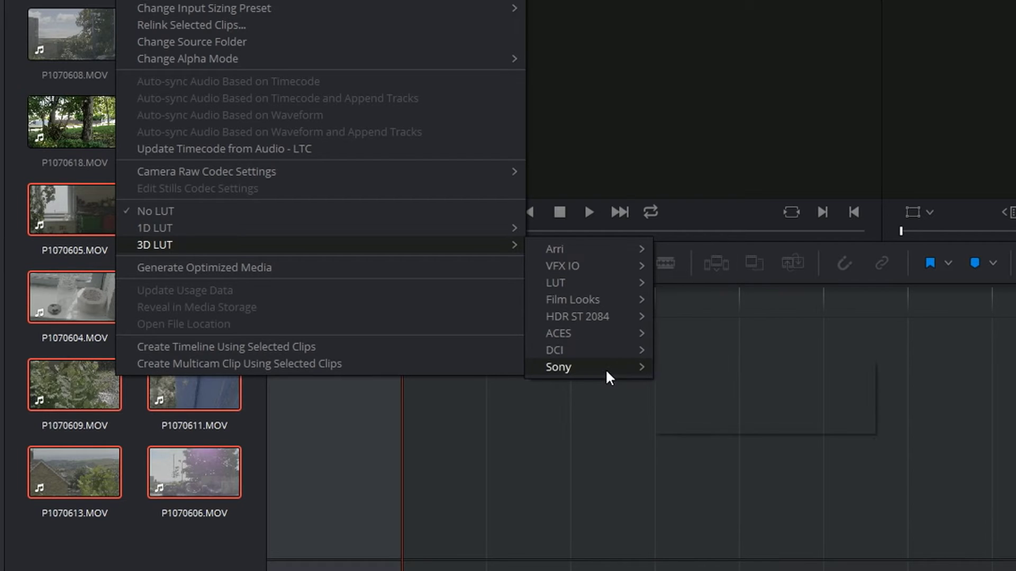
pyautogui.moveTo(607, 369)
pyautogui.moveTo(632, 249)
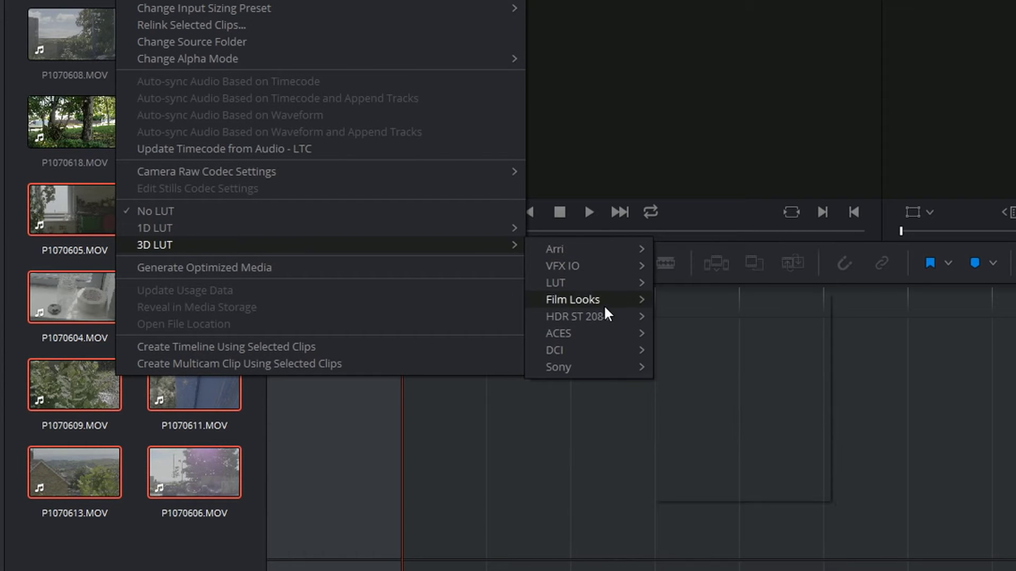
pyautogui.press('Escape')
# Preview clips P1070604 and P1070609 in the viewer, then close the project.
pyautogui.moveTo(68, 275); pyautogui.dragTo(345, 198)
pyautogui.moveTo(337, 301); pyautogui.dragTo(341, 303)
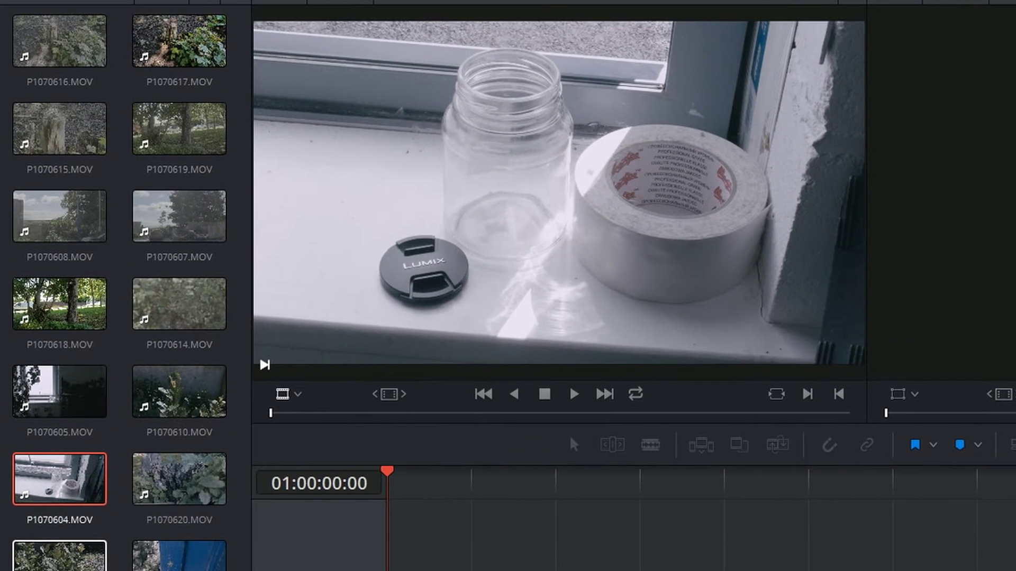
pyautogui.press('Down')
pyautogui.moveTo(296, 413); pyautogui.dragTo(502, 418)
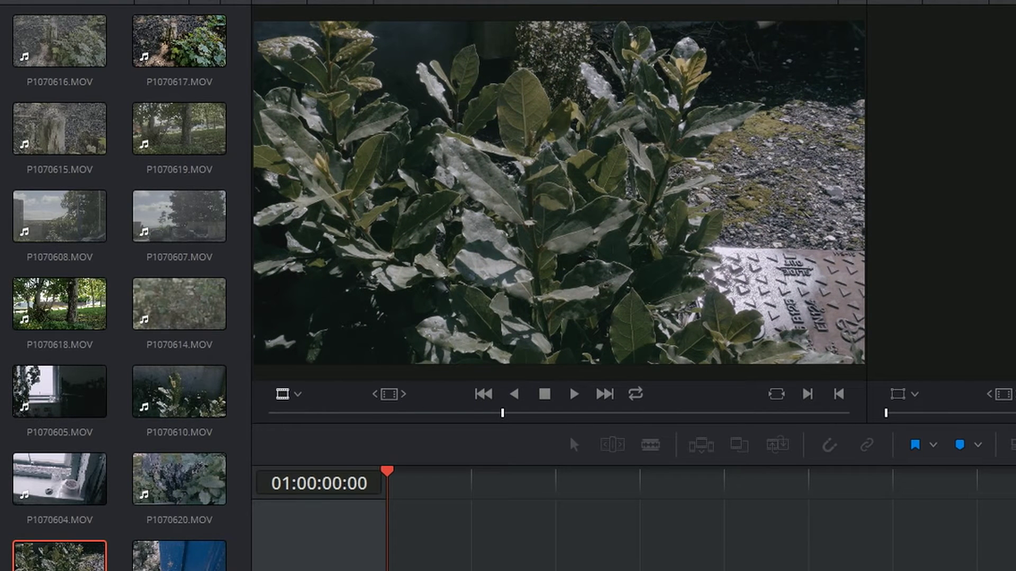
pyautogui.hotkey('ctrl', 'n')
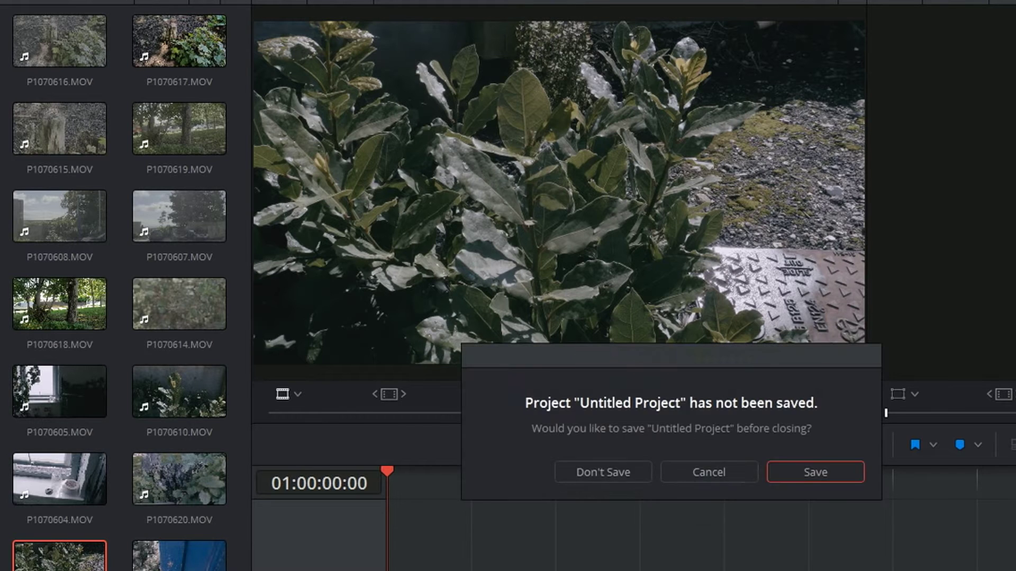
# Save Untitled Project and open the VLogL_to_V709_forGH4_ver100_EN LUT folder in the GH4 download.
pyautogui.click(812, 466)
pyautogui.press('BackSpace')
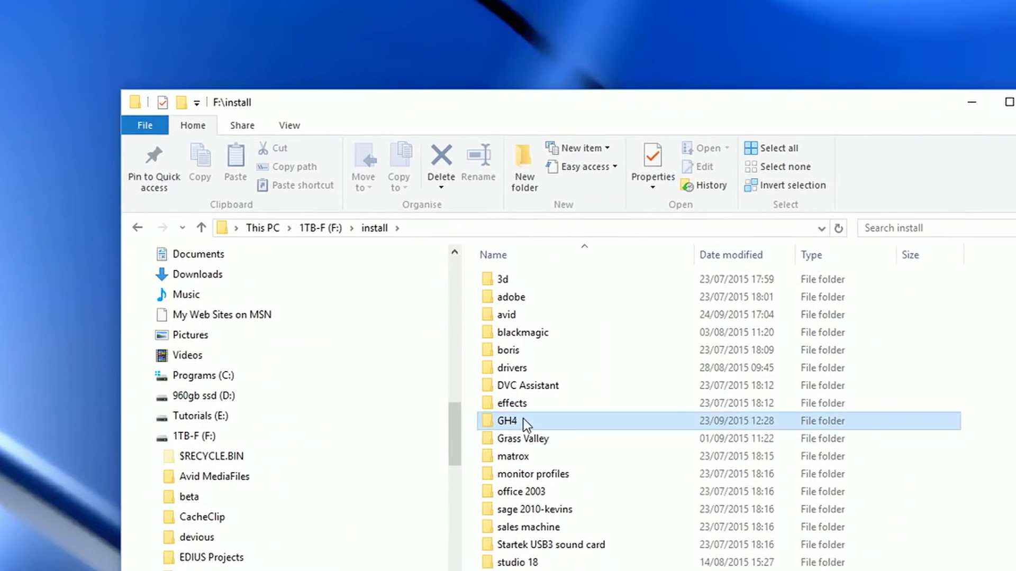
pyautogui.doubleClick(522, 419)
pyautogui.doubleClick(464, 249)
pyautogui.doubleClick(432, 233)
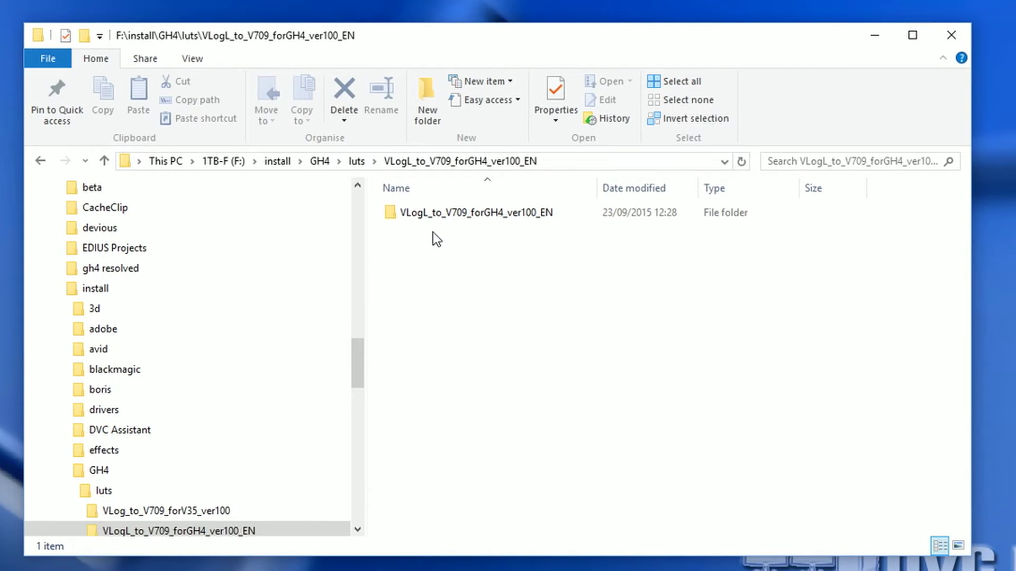
pyautogui.doubleClick(433, 217)
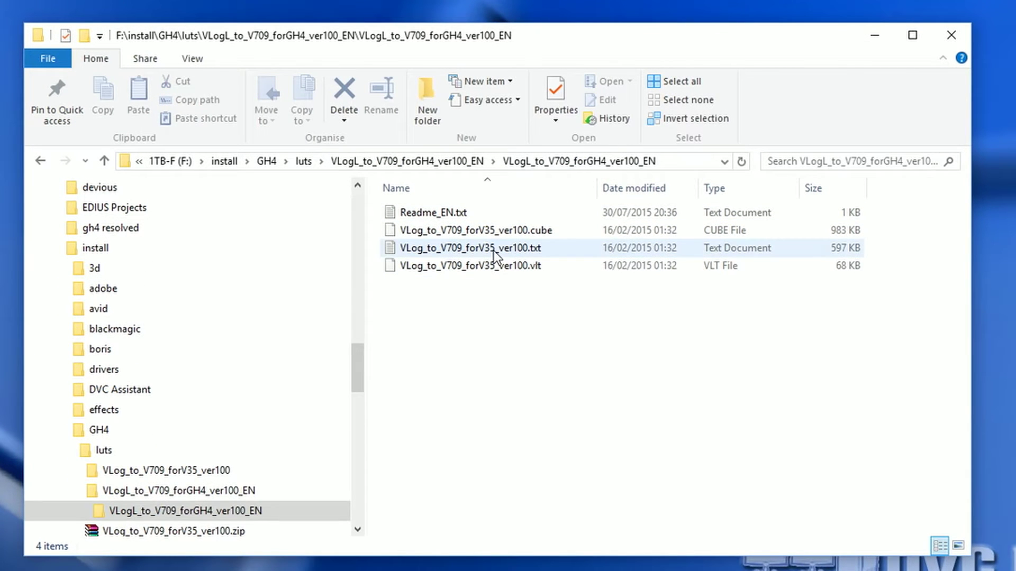
# Open C:\ProgramData\Blackmagic Design\DaVinci Resolve\Support\LUT in a second Explorer window.
pyautogui.press('super+e')
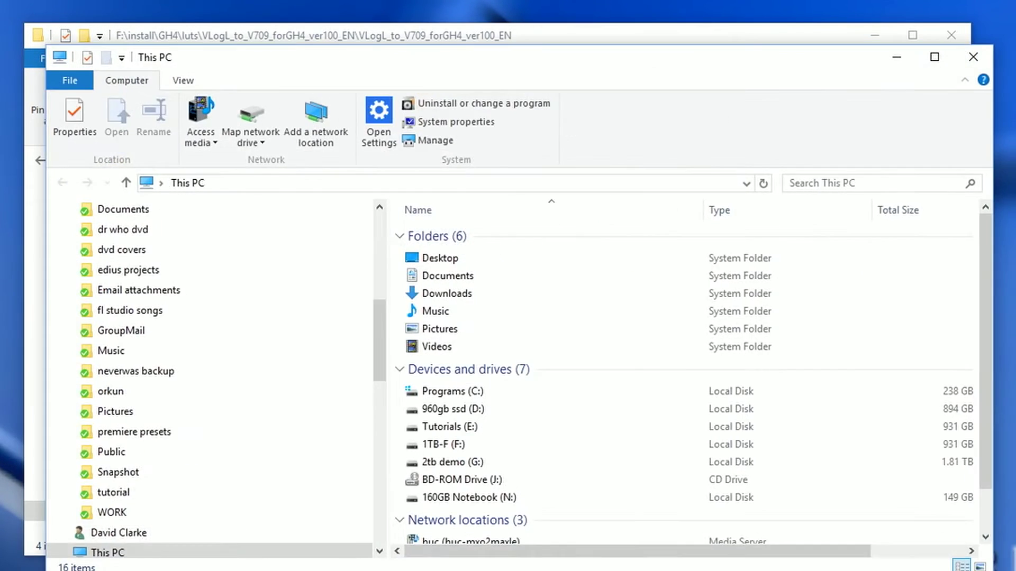
pyautogui.doubleClick(442, 395)
pyautogui.doubleClick(475, 495)
pyautogui.doubleClick(446, 343)
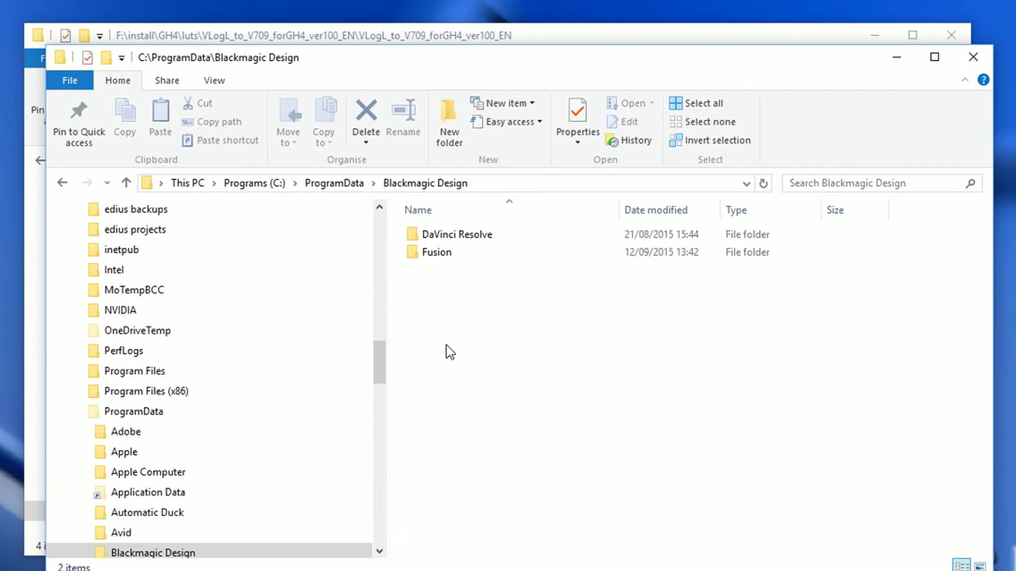
pyautogui.doubleClick(447, 234)
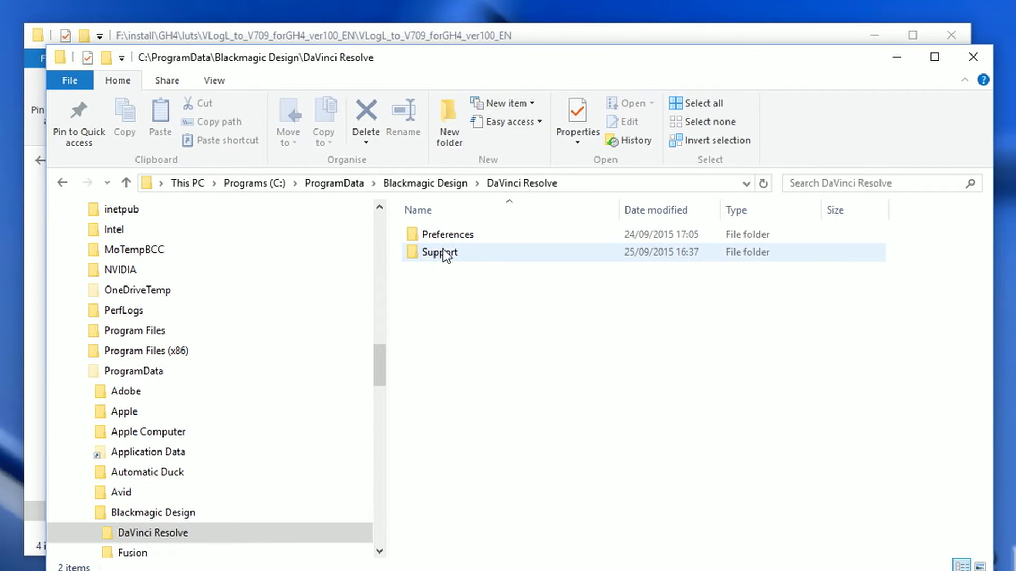
pyautogui.doubleClick(433, 252)
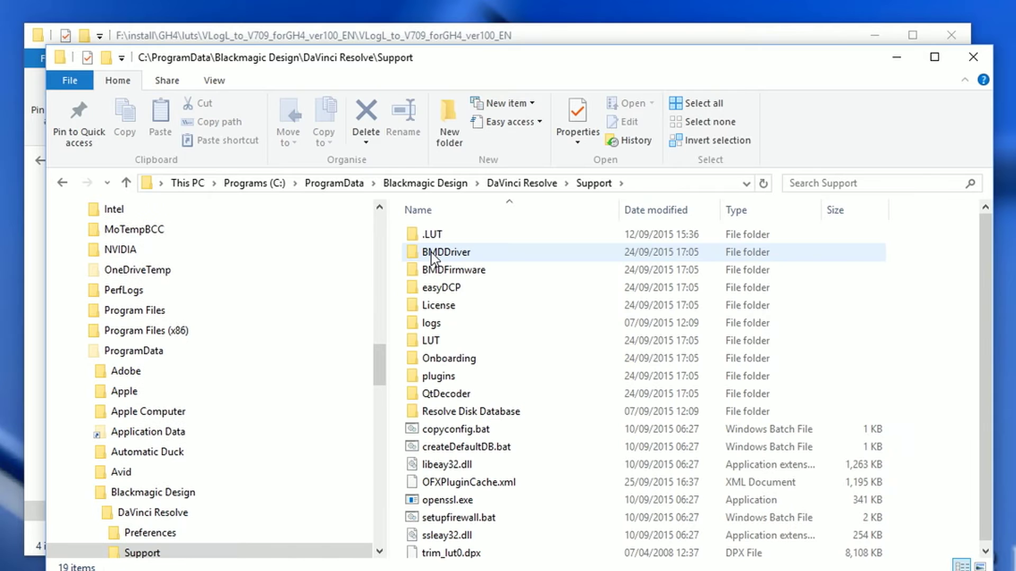
pyautogui.doubleClick(430, 341)
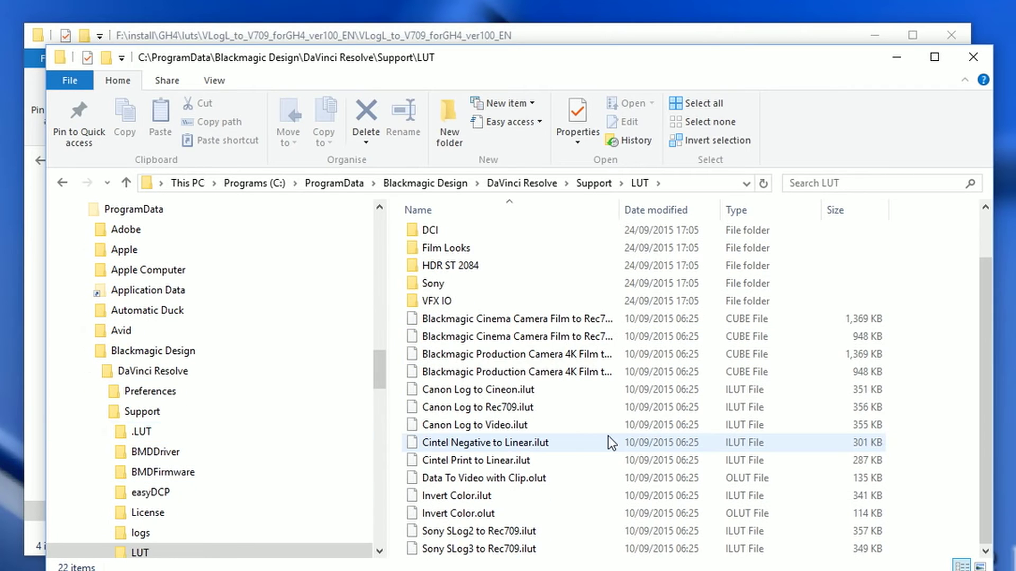
# Copy VLog_to_V709_forV35_ver100.cube into Resolve's Support\LUT folder.
pyautogui.scroll(1, 608, 436)
pyautogui.moveTo(488, 71); pyautogui.dragTo(801, 0)
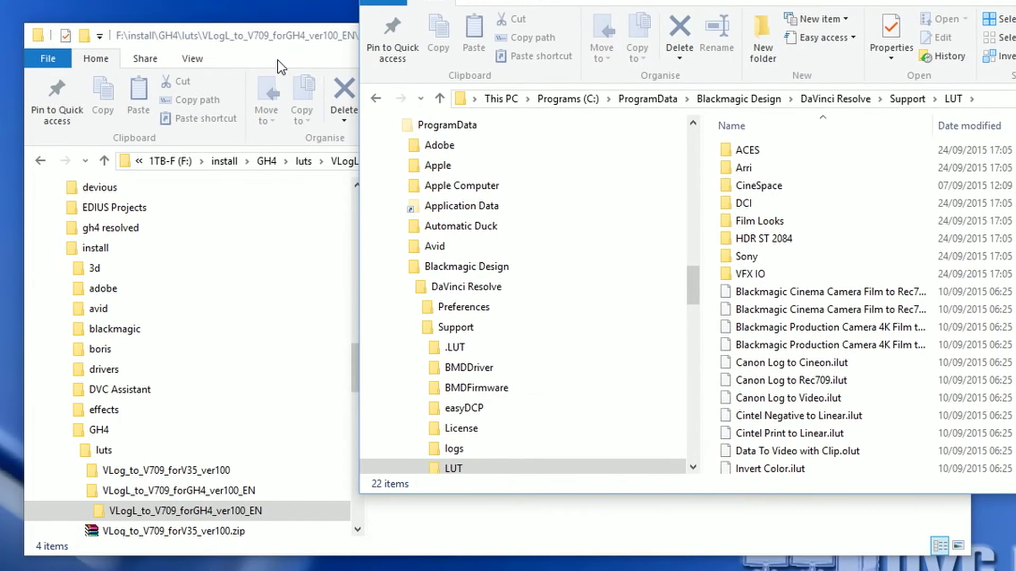
pyautogui.moveTo(303, 34); pyautogui.dragTo(97, 58)
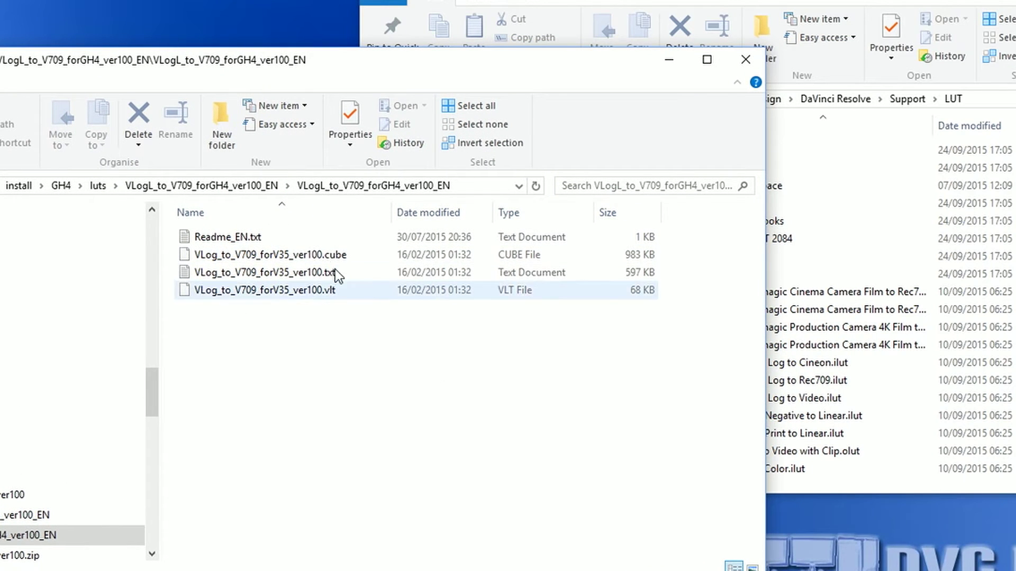
pyautogui.moveTo(317, 255); pyautogui.dragTo(793, 358)
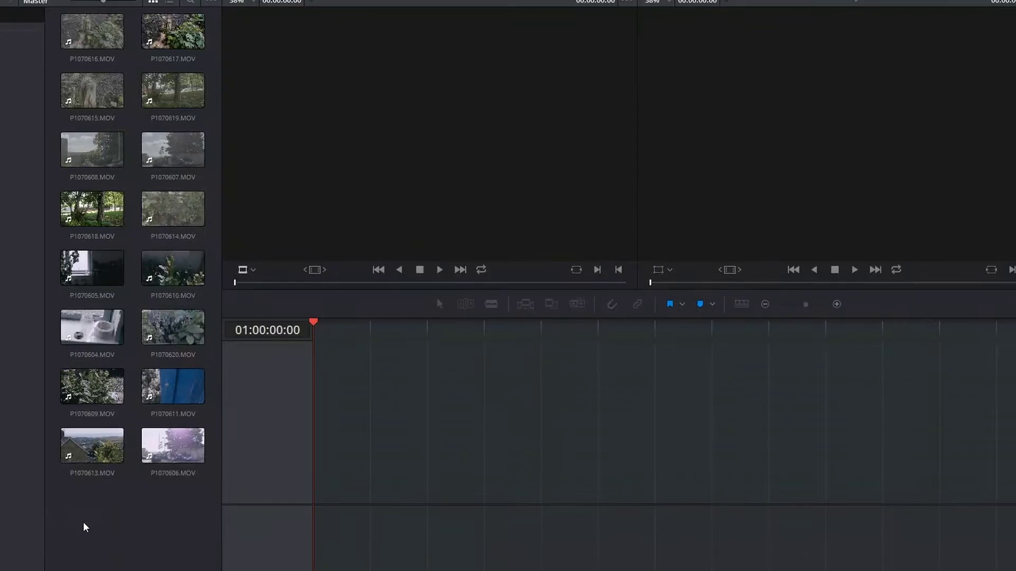
# Apply the VLog_to_V709_forV35_ver100 3D LUT to the eight bottom media pool clips.
pyautogui.moveTo(197, 516); pyautogui.dragTo(62, 252)
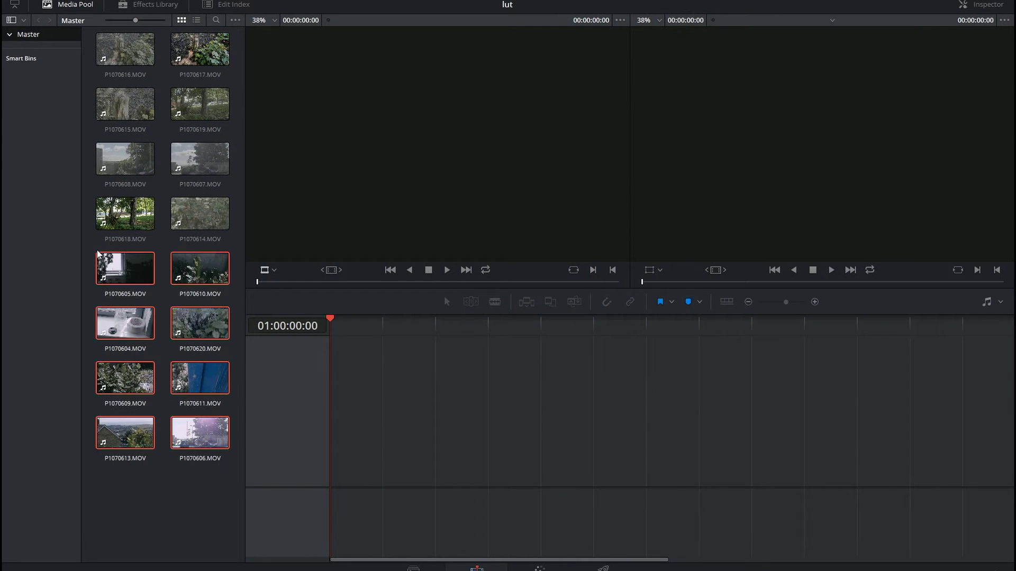
pyautogui.rightClick(200, 271)
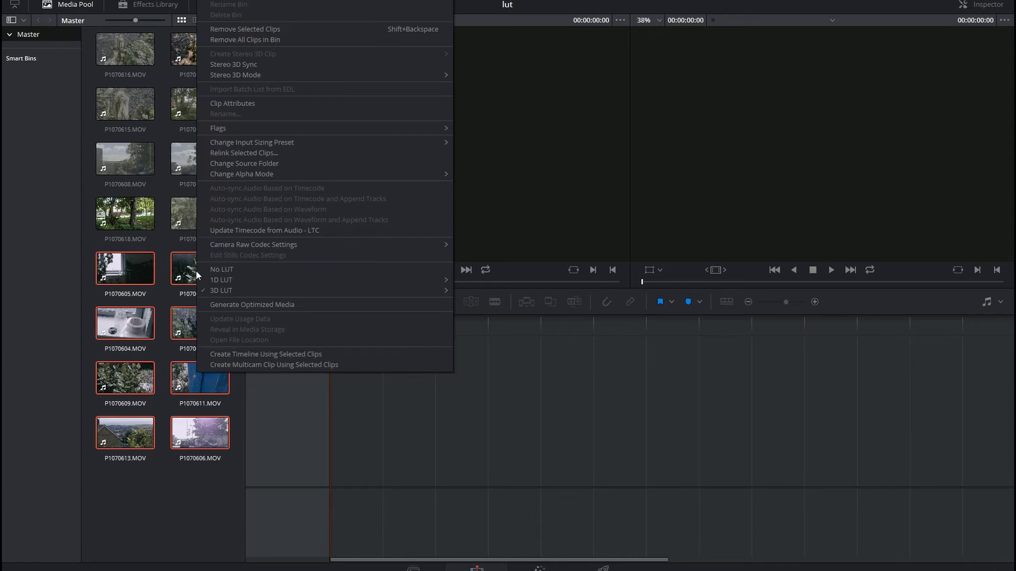
pyautogui.moveTo(215, 291)
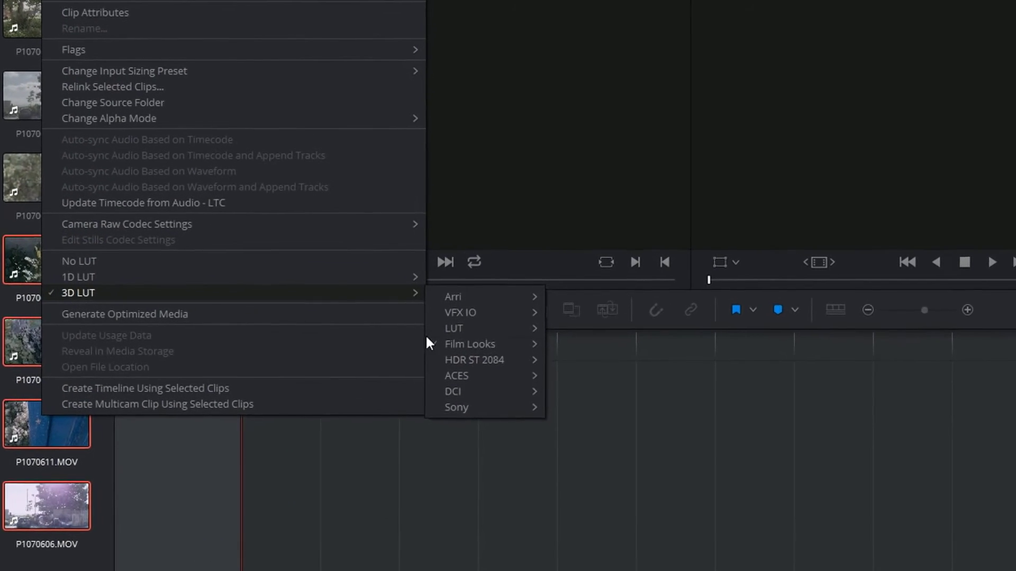
pyautogui.moveTo(465, 323)
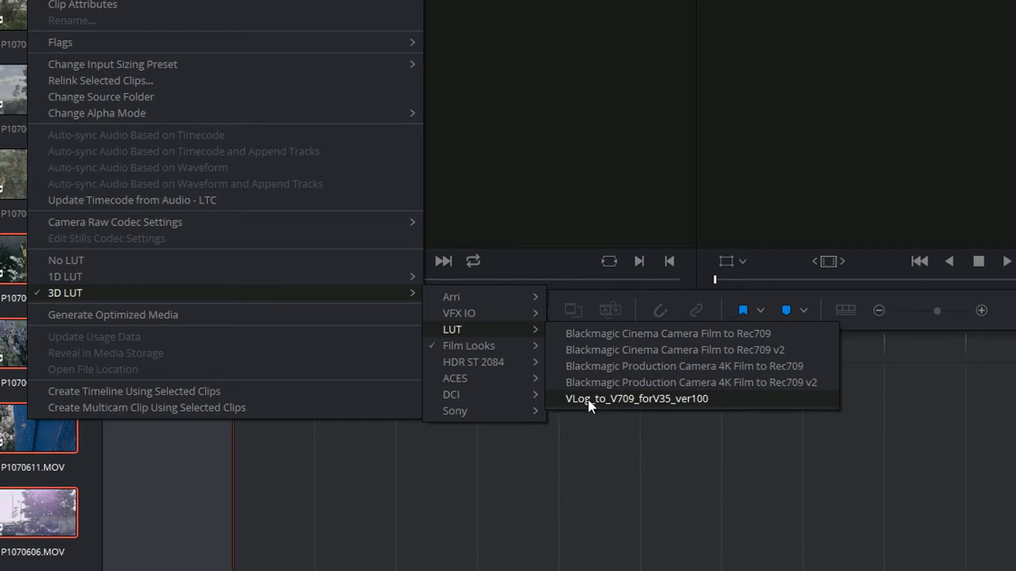
pyautogui.click(688, 399)
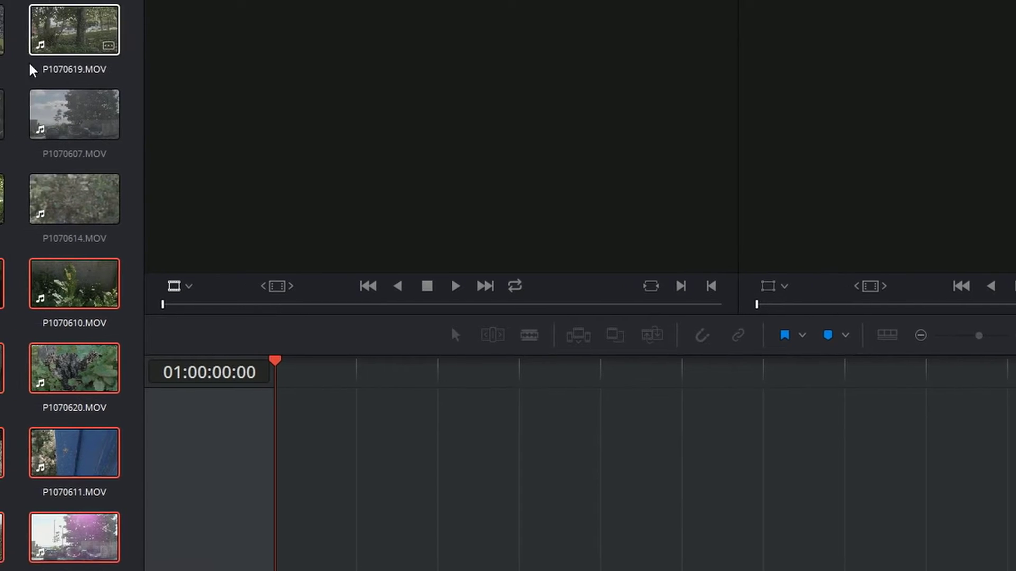
# Apply the same LUT to the top clips except P1070617 and P1070618, then preview the source clip.
pyautogui.moveTo(91, 186); pyautogui.dragTo(45, 10)
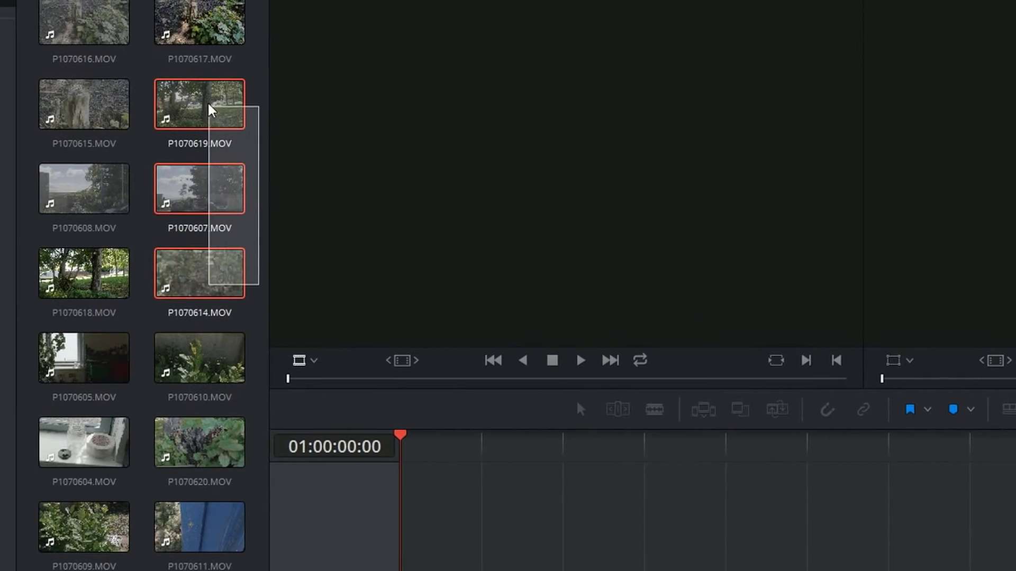
pyautogui.moveTo(212, 110); pyautogui.dragTo(96, 32)
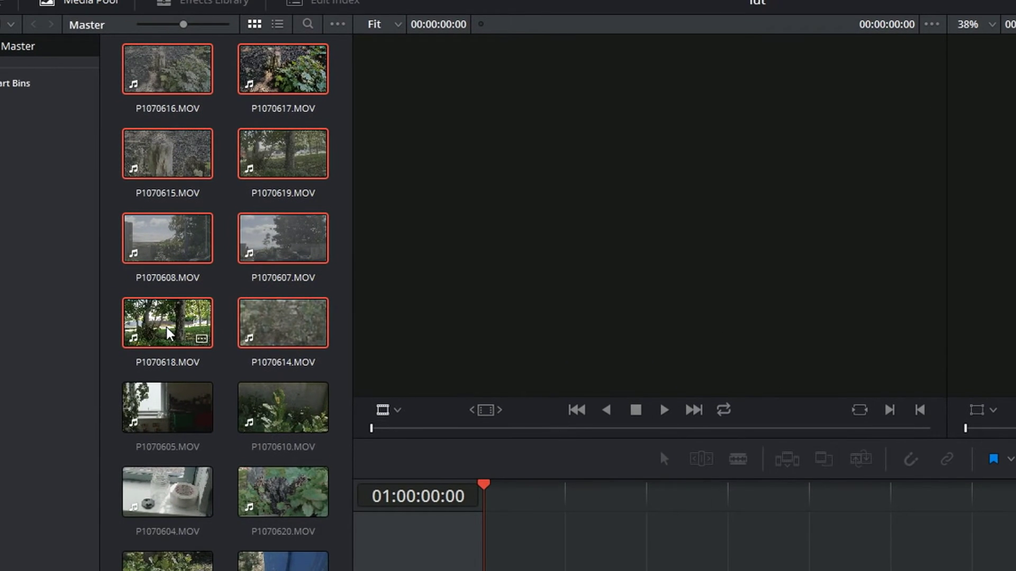
pyautogui.keyDown('ctrl'); pyautogui.click(169, 336); pyautogui.keyUp('ctrl')
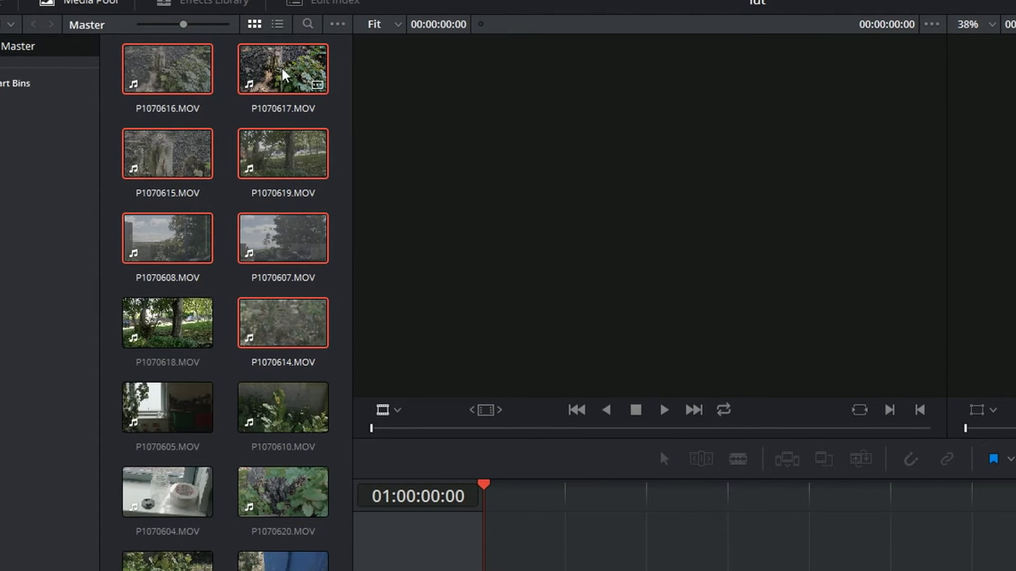
pyautogui.keyDown('ctrl'); pyautogui.click(296, 79); pyautogui.keyUp('ctrl')
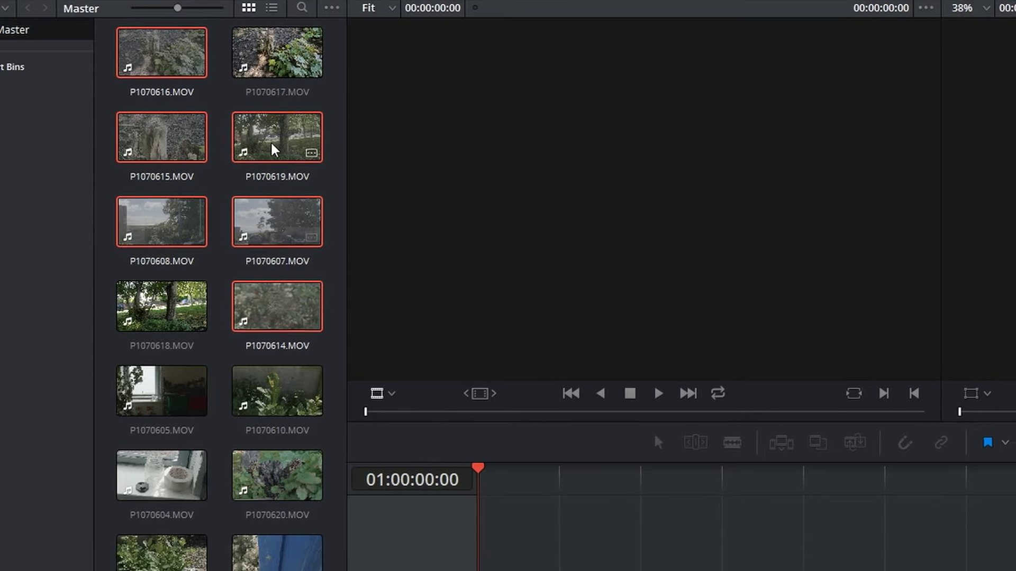
pyautogui.rightClick(271, 140)
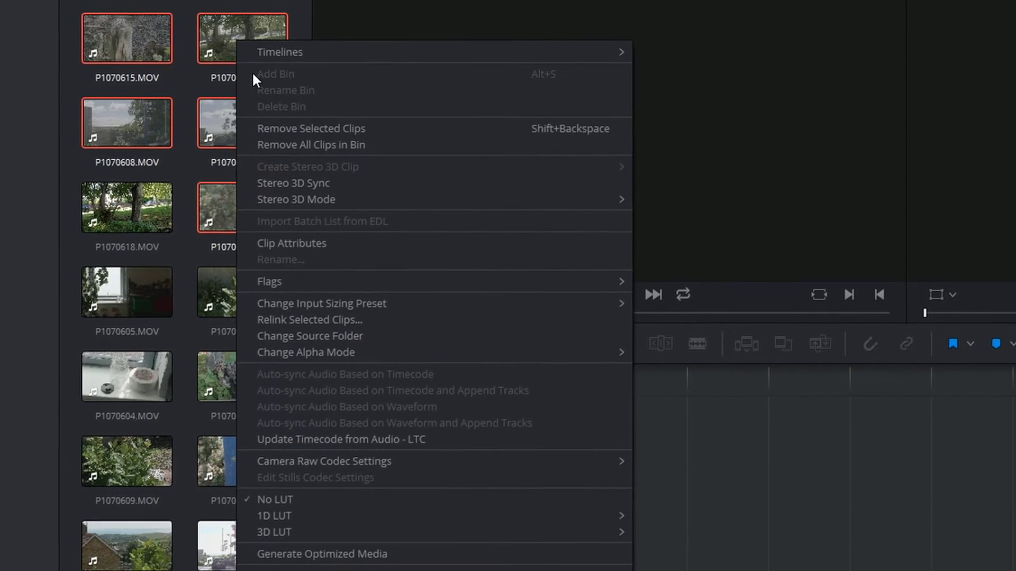
pyautogui.moveTo(399, 570)
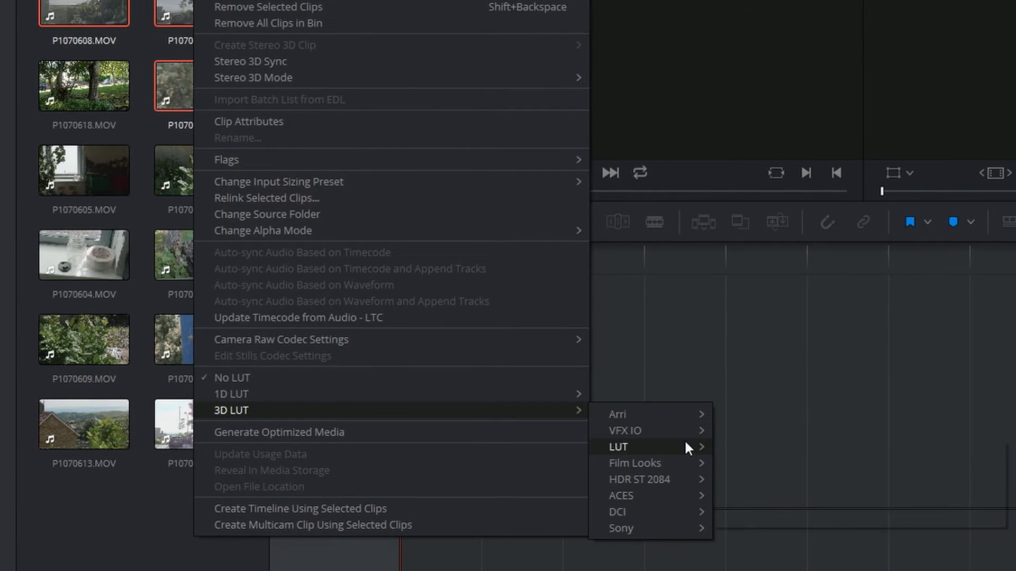
pyautogui.moveTo(692, 462)
pyautogui.click(806, 525)
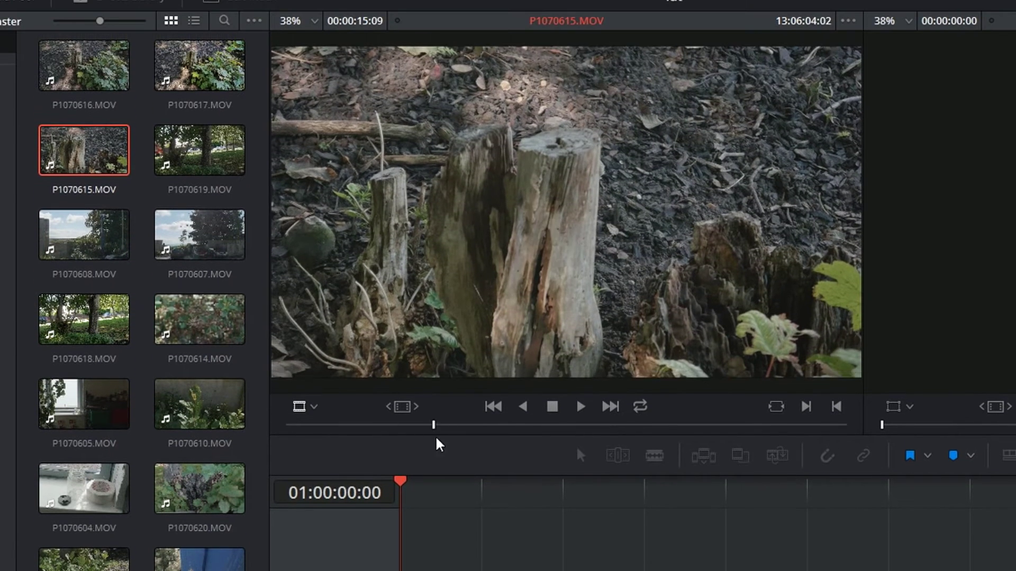
pyautogui.moveTo(437, 444); pyautogui.dragTo(389, 444)
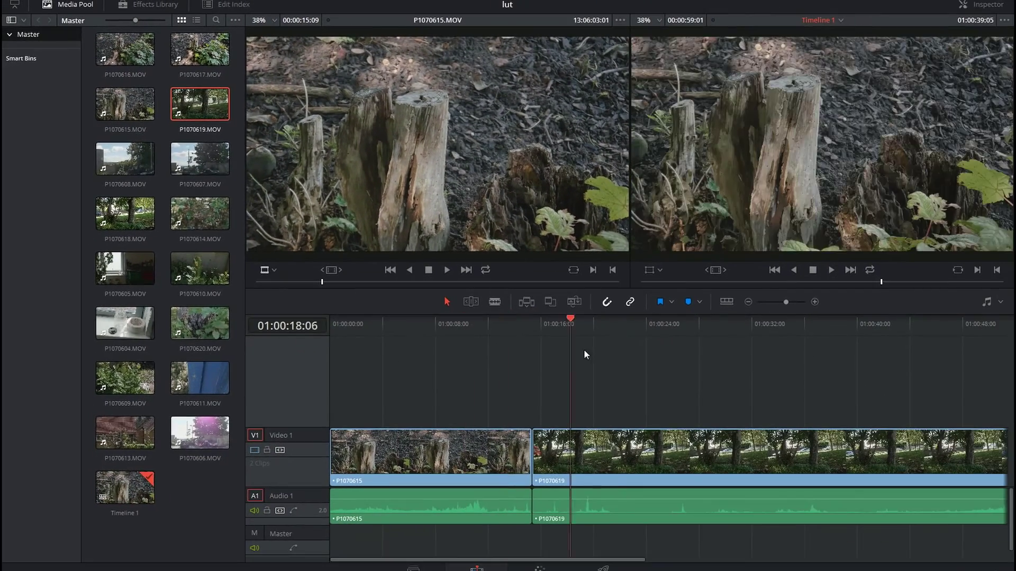
# On the Color page, set clip 01's contrast to 1.128 and adjust its pivot.
pyautogui.click(673, 364)
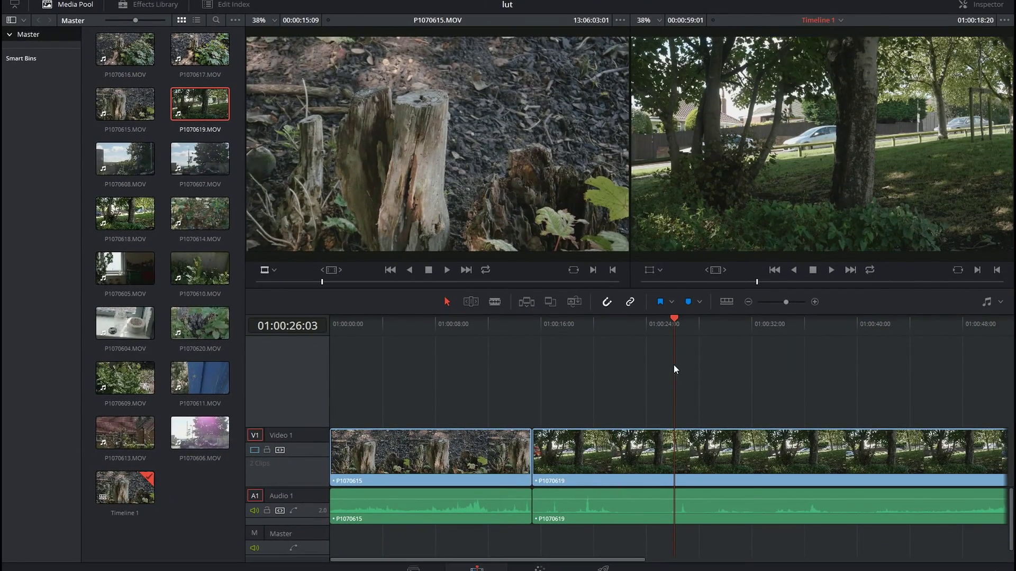
pyautogui.click(565, 568)
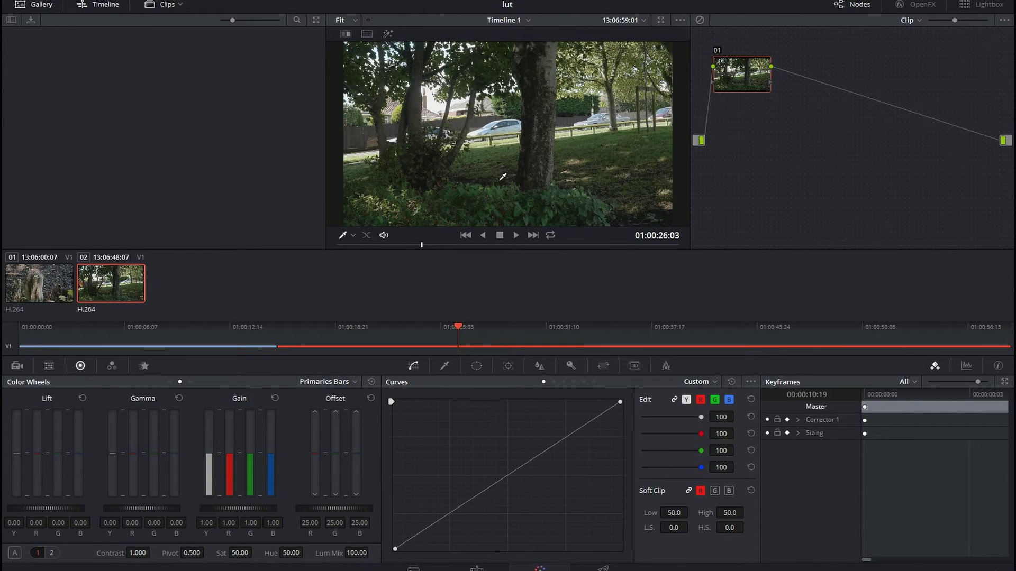
pyautogui.click(32, 283)
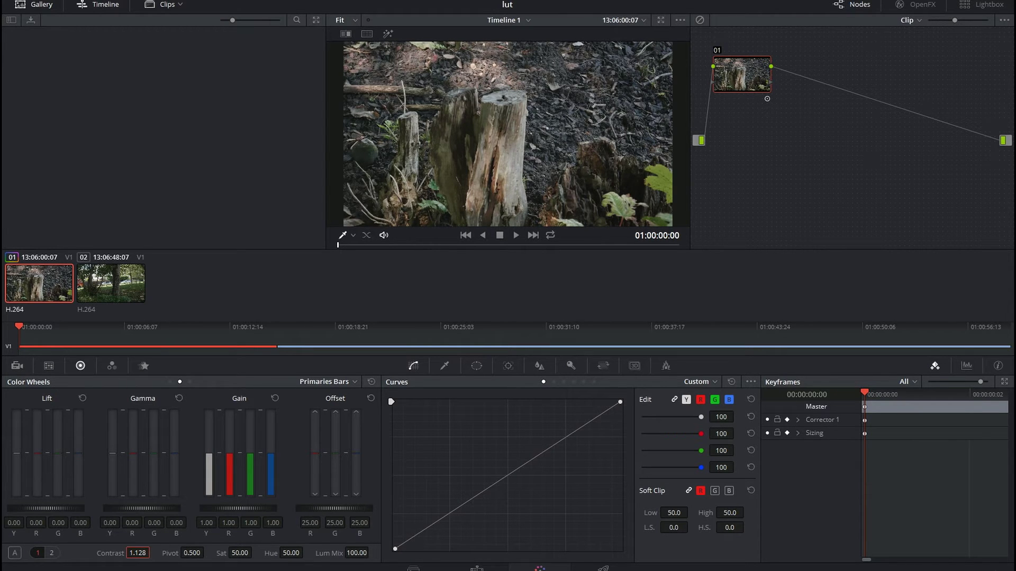
pyautogui.moveTo(195, 552); pyautogui.dragTo(207, 552)
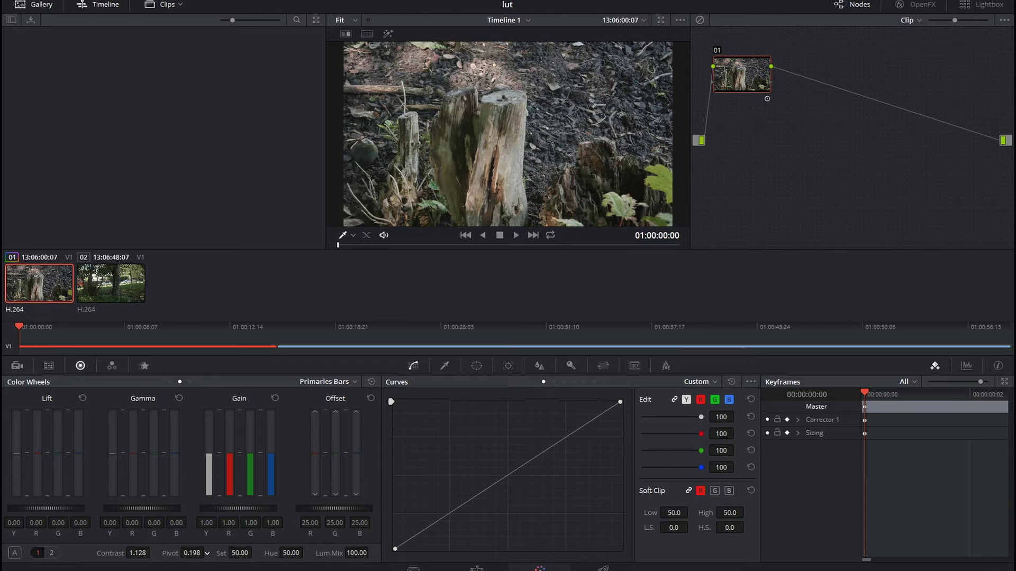
# Raise Shadows and lower Midtone Detail on clip 01, then return to the Edit page.
pyautogui.click(51, 553)
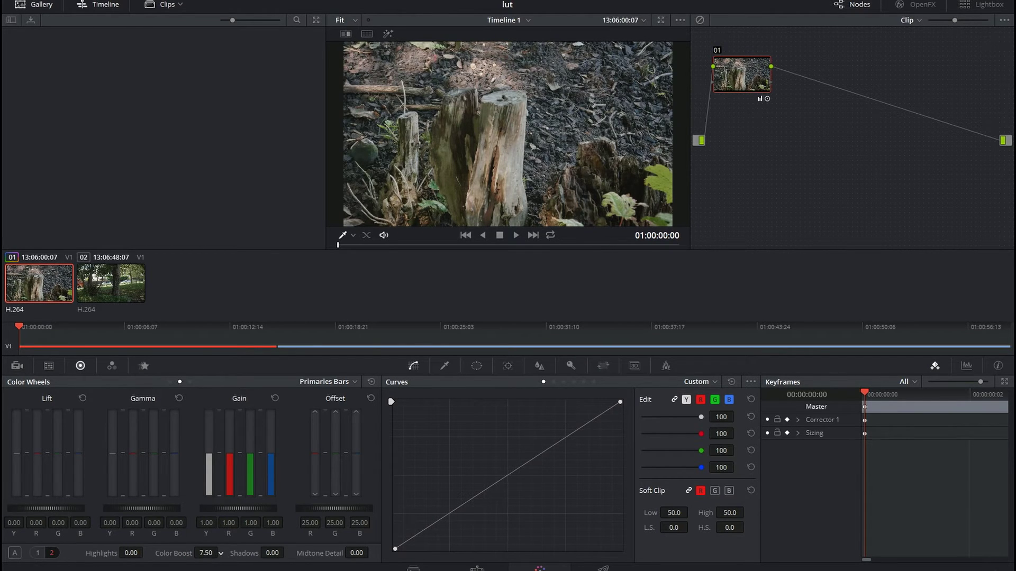
pyautogui.moveTo(271, 553)
pyautogui.mouseDown()
pyautogui.moveTo(287, 552)
pyautogui.moveTo(273, 554)
pyautogui.mouseUp()
pyautogui.moveTo(365, 553); pyautogui.dragTo(352, 553)
pyautogui.hotkey('shift', '4')
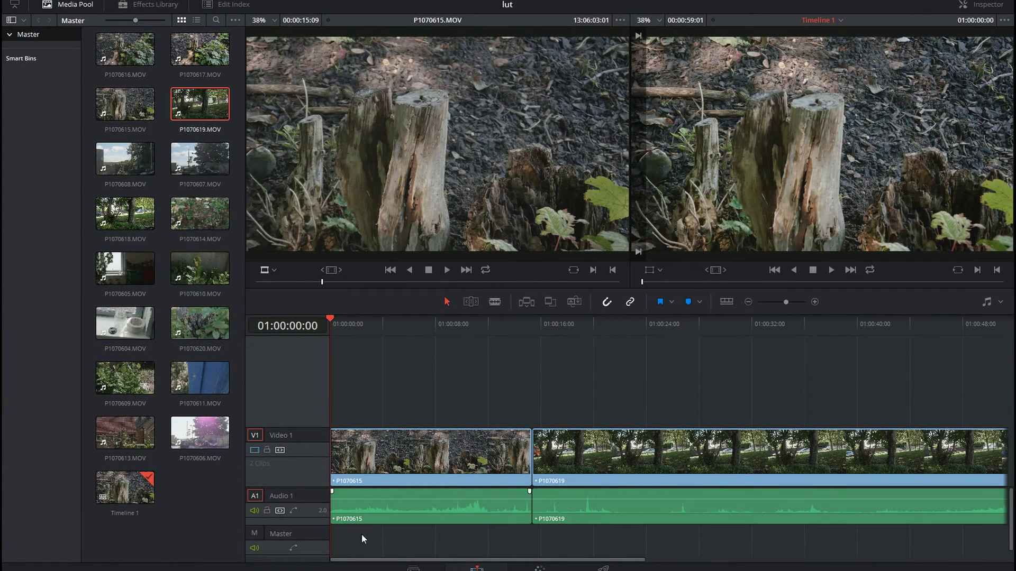
# Create a new empty Timeline 2 from the media pool.
pyautogui.click(183, 538)
pyautogui.moveTo(214, 510); pyautogui.dragTo(119, 49)
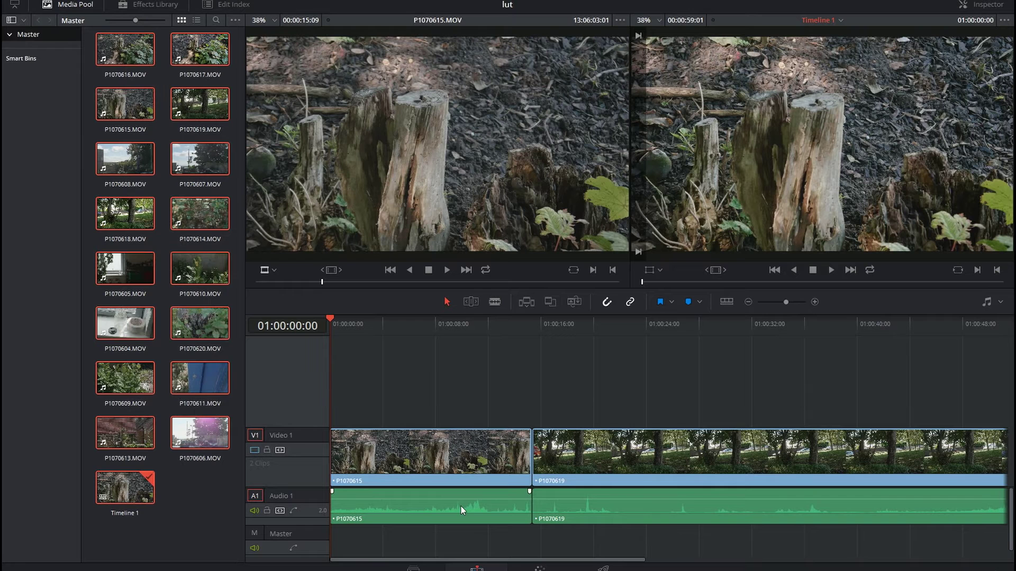
pyautogui.rightClick(186, 491)
pyautogui.moveTo(389, 64)
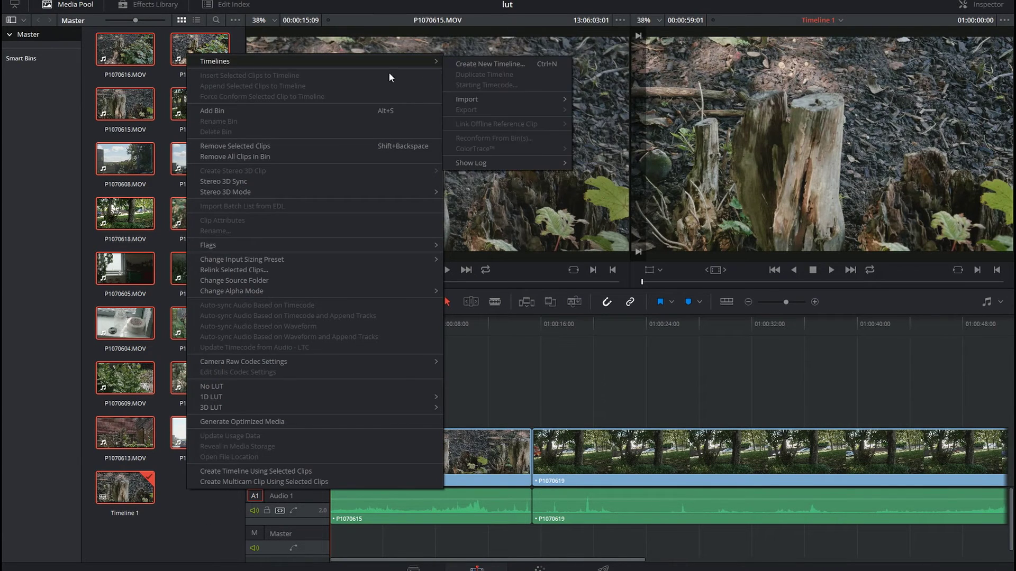
pyautogui.click(480, 64)
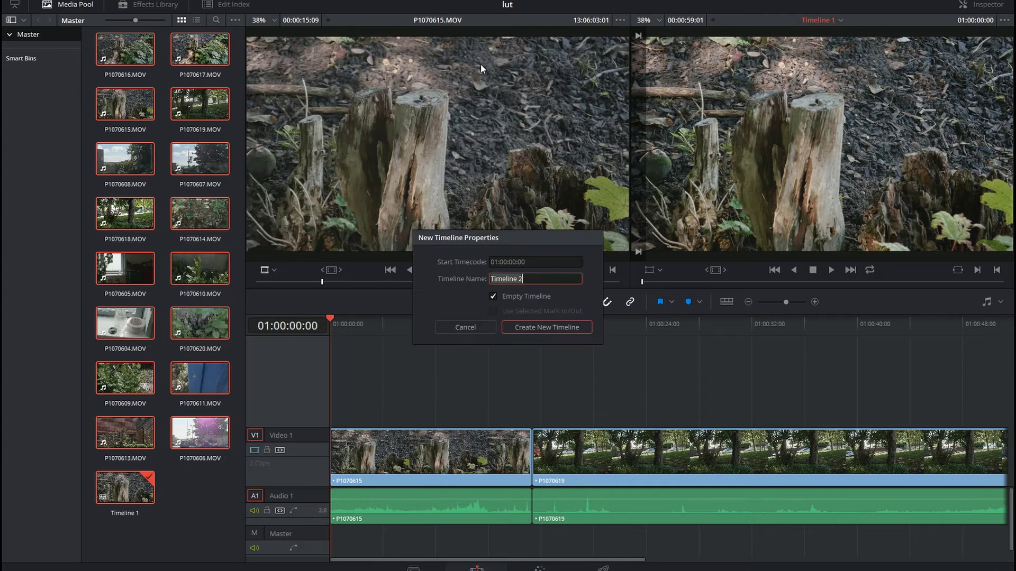
pyautogui.click(527, 325)
# Select all sixteen clips and append them to Timeline 2 with Shift+F12.
pyautogui.click(197, 445)
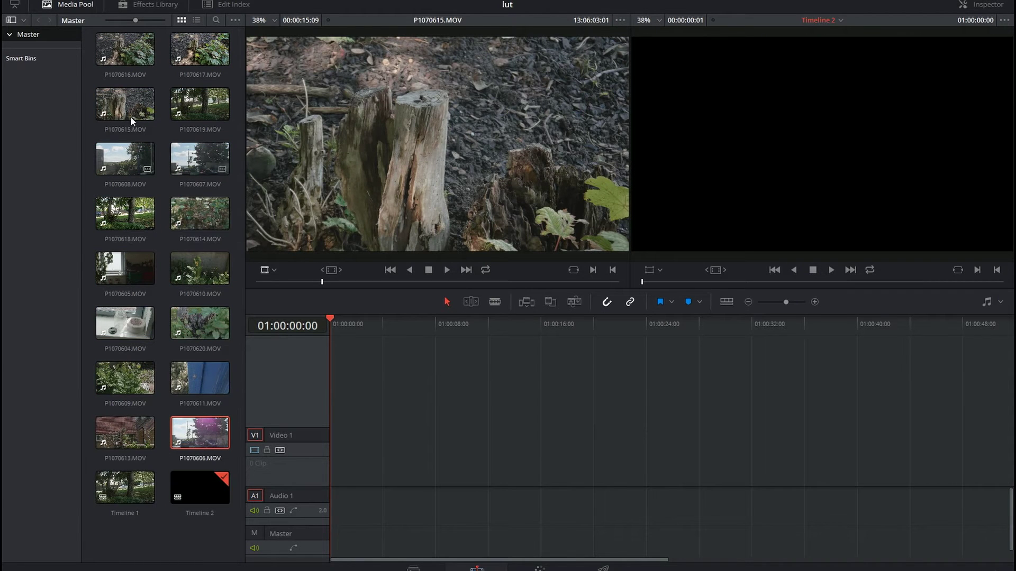
pyautogui.keyDown('shift'); pyautogui.click(123, 59); pyautogui.keyUp('shift')
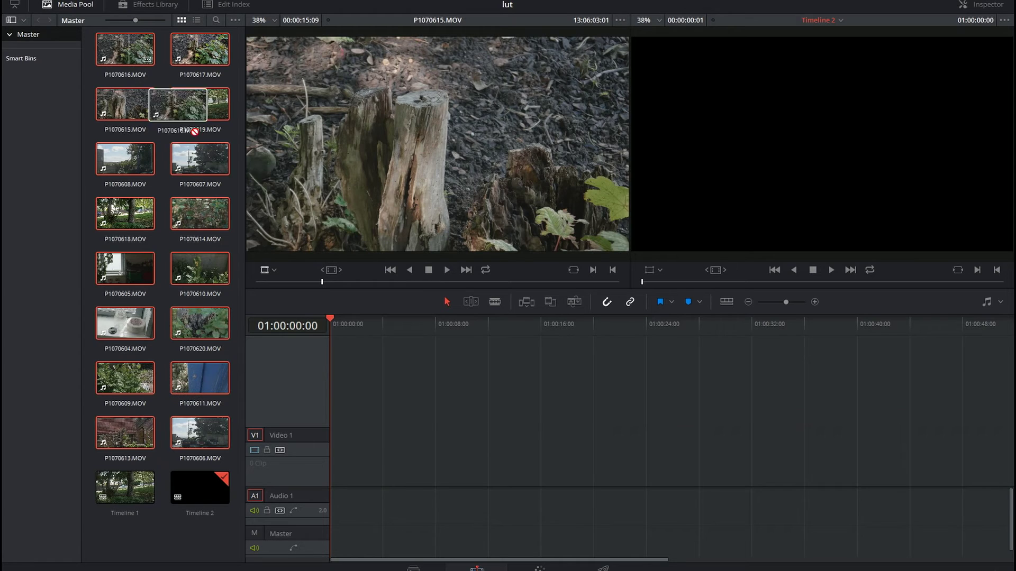
pyautogui.moveTo(195, 132); pyautogui.dragTo(370, 344)
pyautogui.click(362, 326)
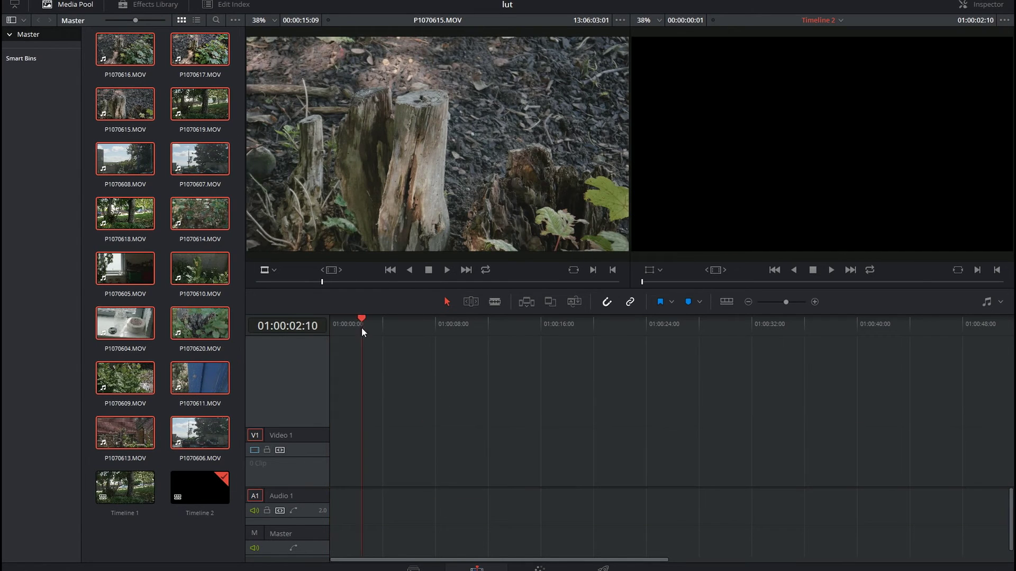
pyautogui.hotkey('shift', 'F12')
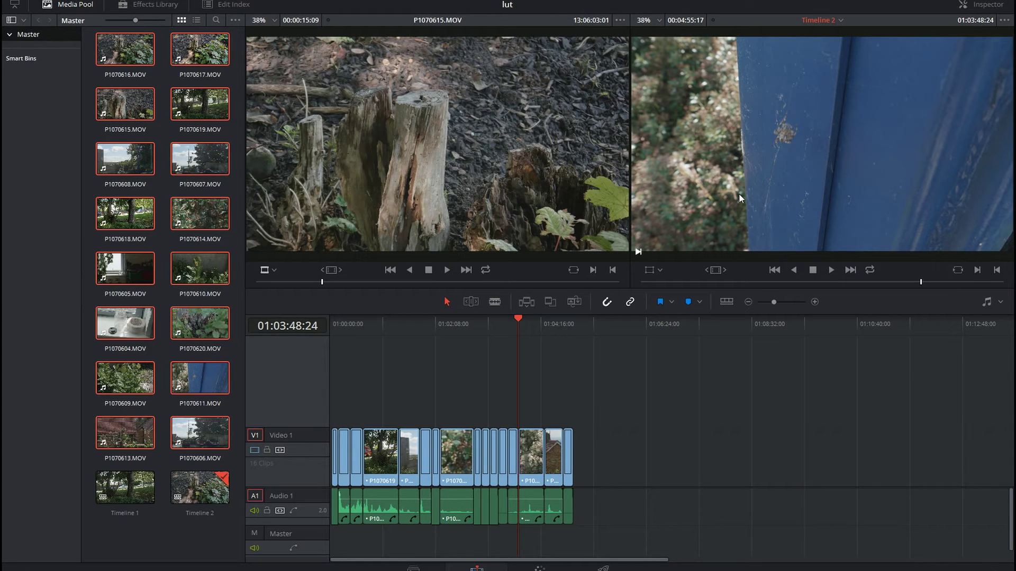
pyautogui.hotkey('shift', '6')
# In render settings, choose Individual source clips and try AVI with the Cineform YUV 10-bit codec.
pyautogui.hotkey('shift', '8')
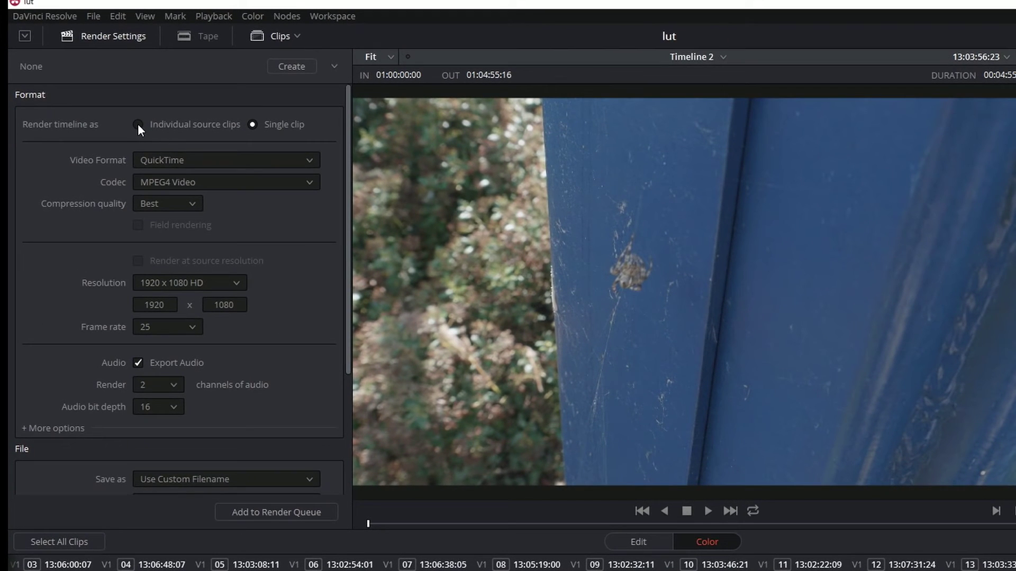
pyautogui.click(137, 124)
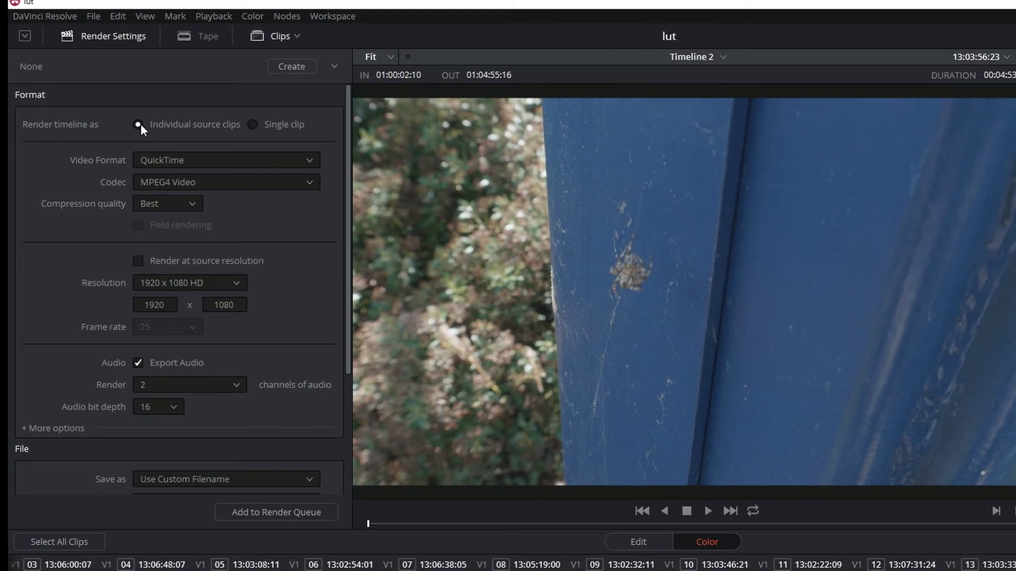
pyautogui.click(298, 164)
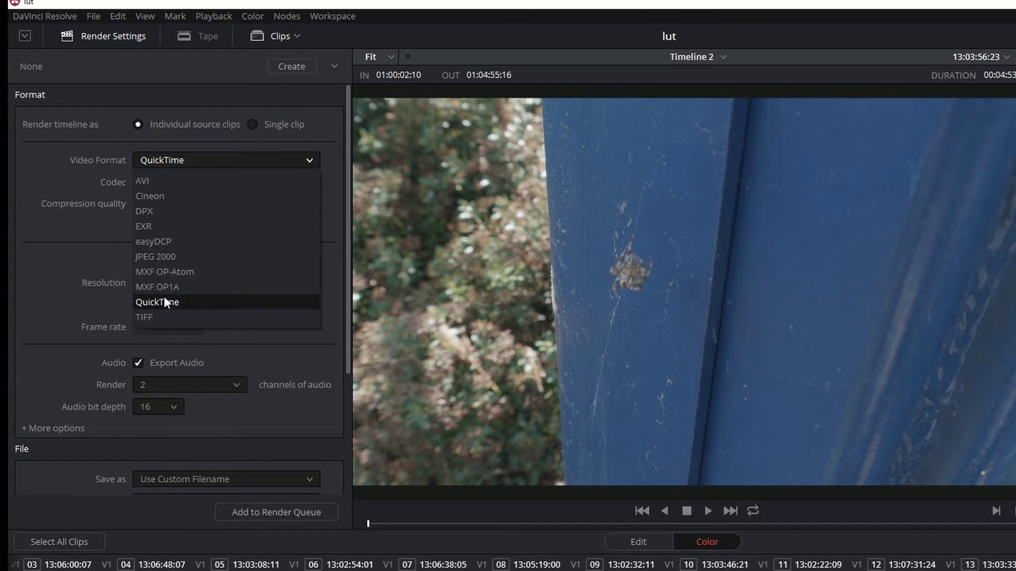
pyautogui.click(139, 180)
pyautogui.click(242, 182)
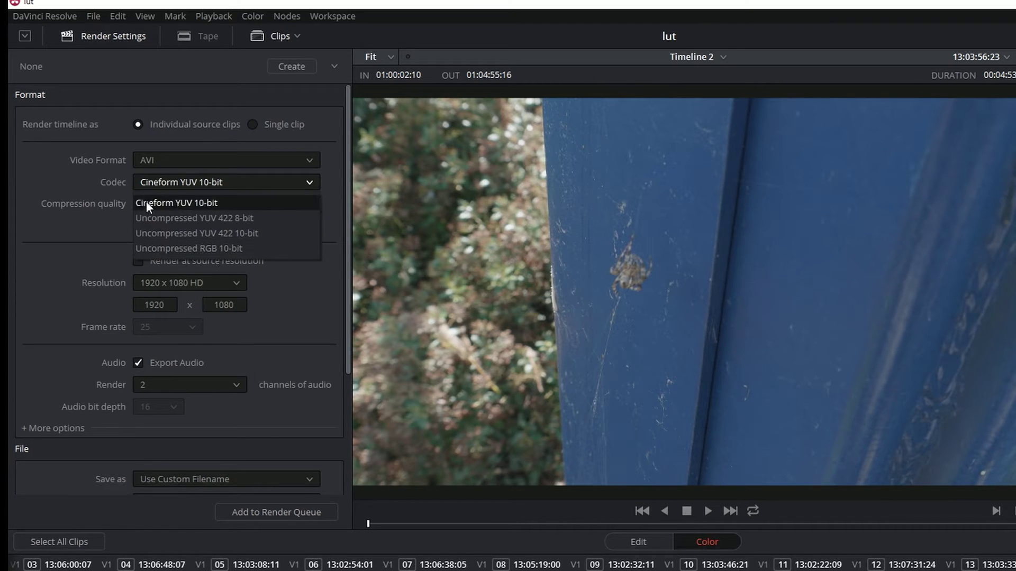
pyautogui.click(202, 204)
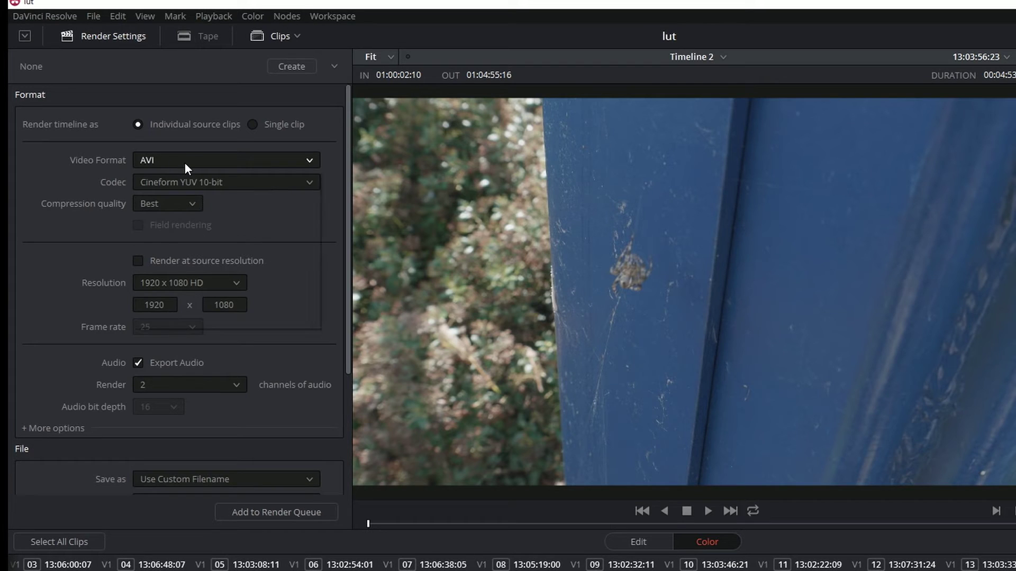
# Switch the video format back to QuickTime and browse its codecs for Grass Valley HQX.
pyautogui.click(185, 163)
pyautogui.click(221, 301)
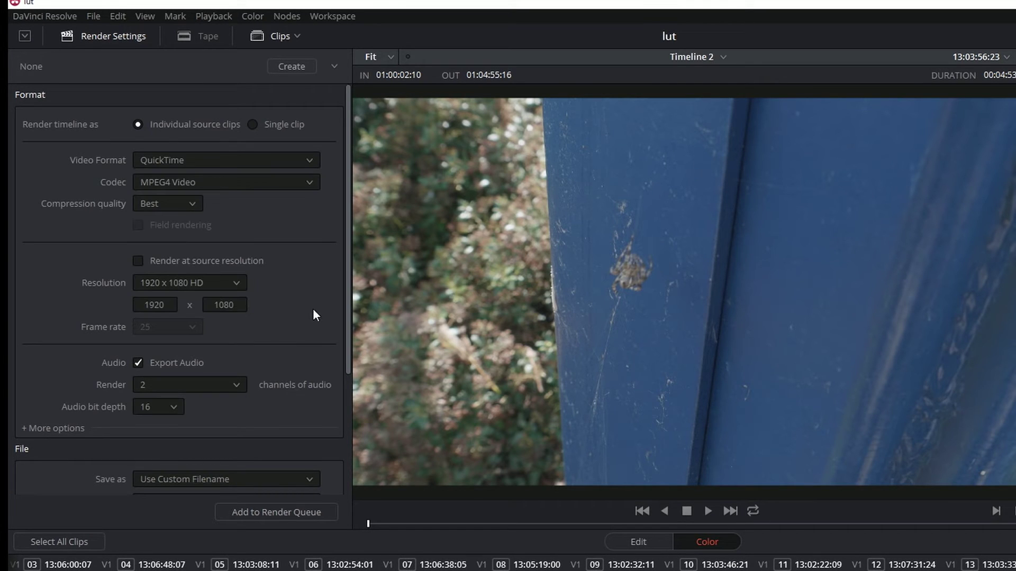
pyautogui.click(274, 182)
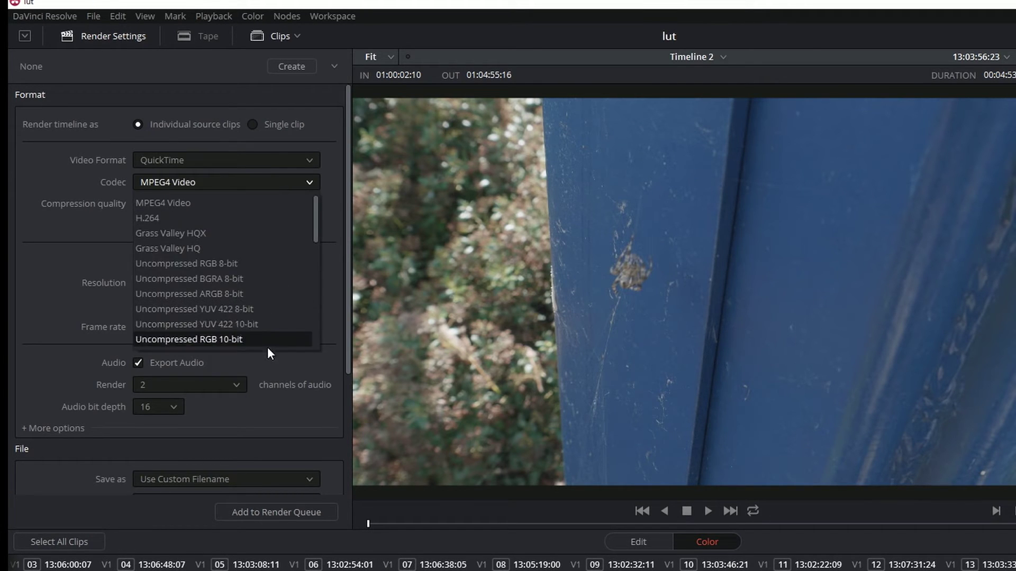
pyautogui.scroll(-2, 267, 338)
pyautogui.moveTo(314, 258); pyautogui.dragTo(314, 226)
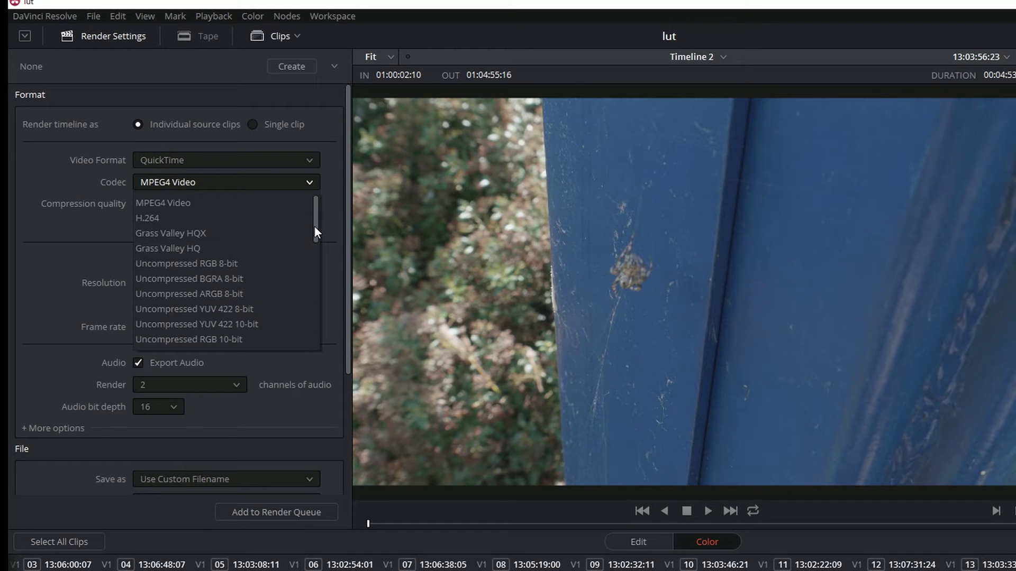
pyautogui.click(153, 233)
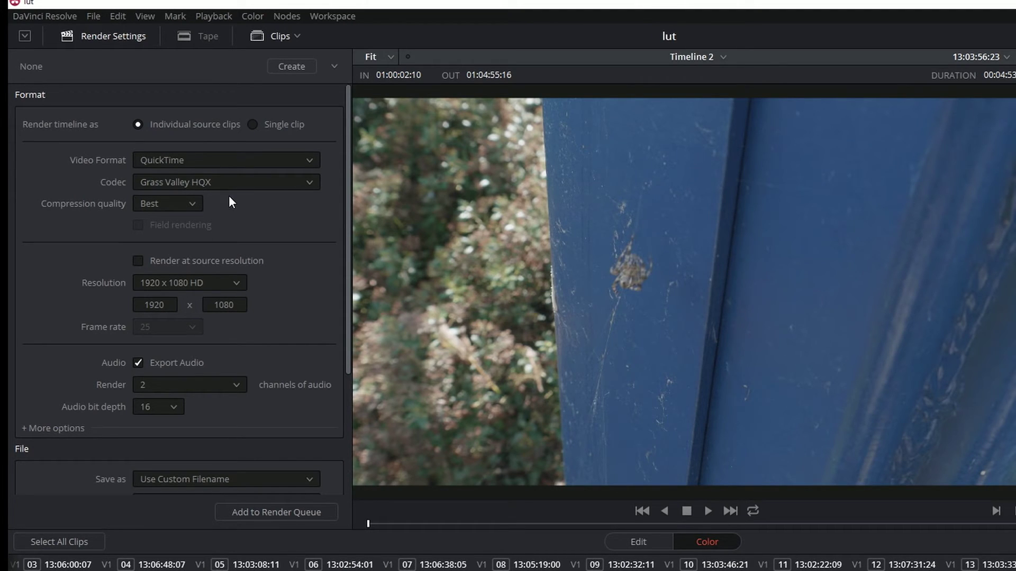
pyautogui.click(303, 183)
pyautogui.scroll(-3, 316, 233)
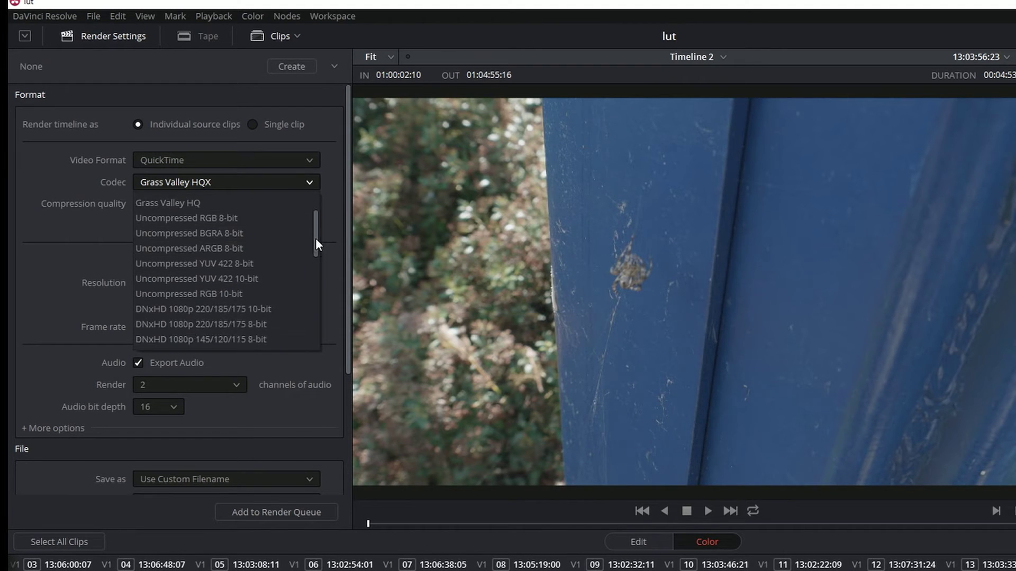
pyautogui.scroll(3, 280, 236)
pyautogui.click(169, 218)
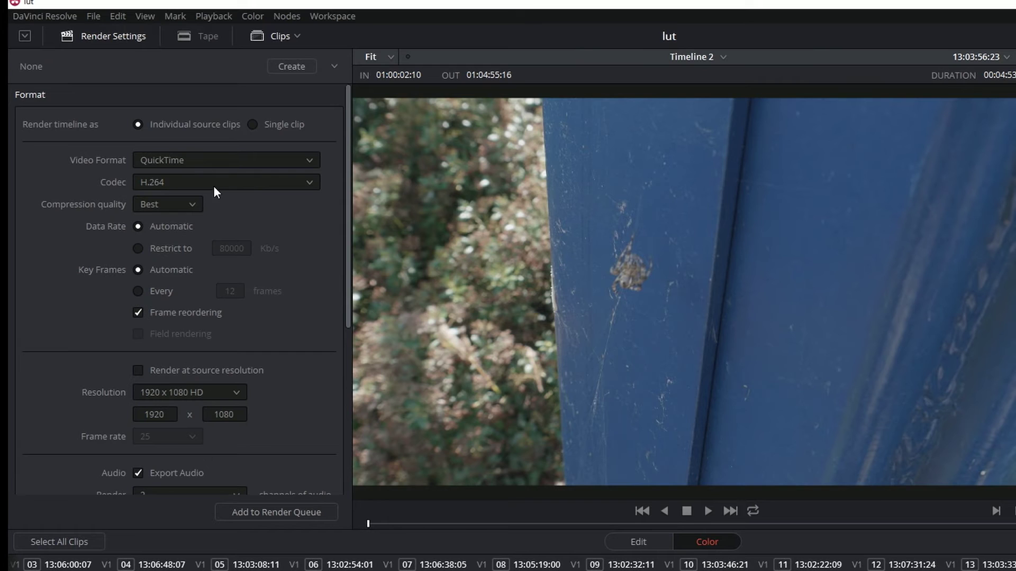
pyautogui.click(281, 182)
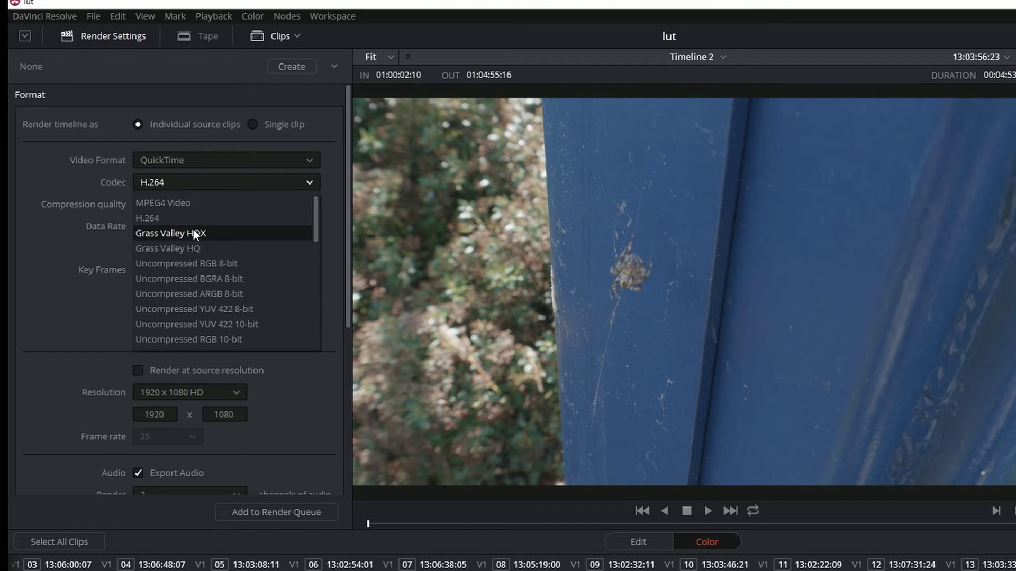
pyautogui.click(301, 179)
pyautogui.click(314, 183)
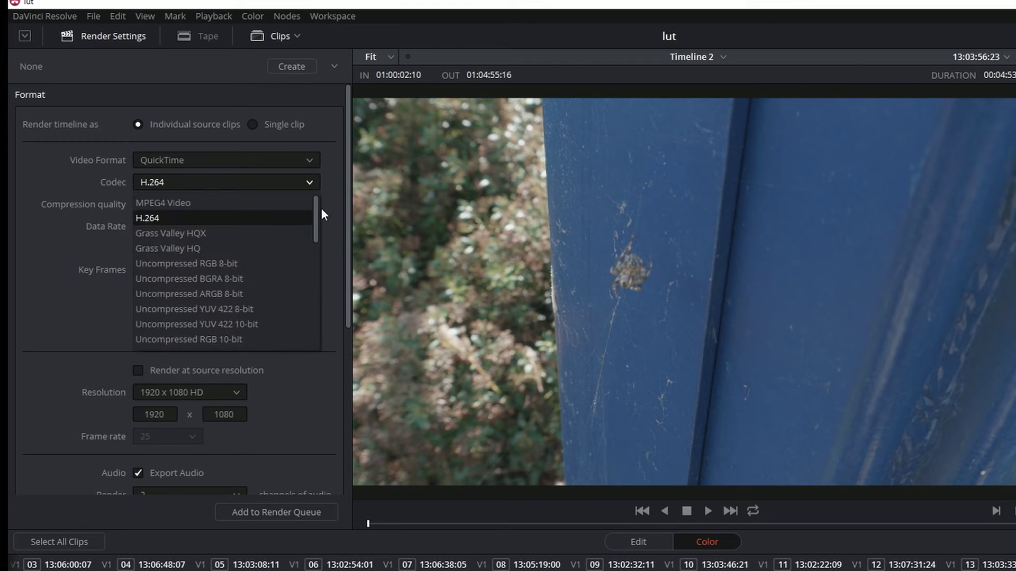
pyautogui.scroll(-3, 314, 252)
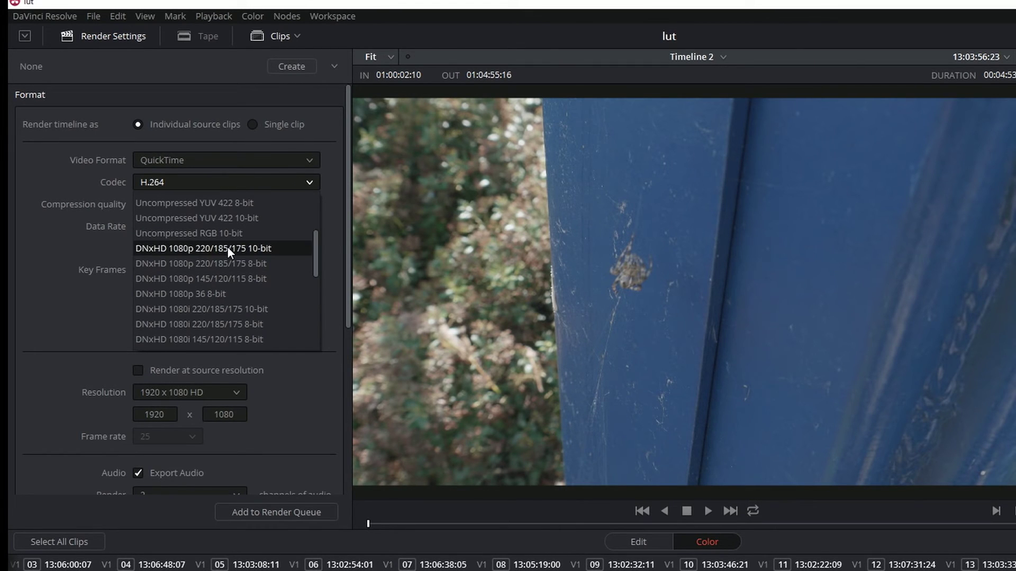
pyautogui.scroll(-2, 206, 333)
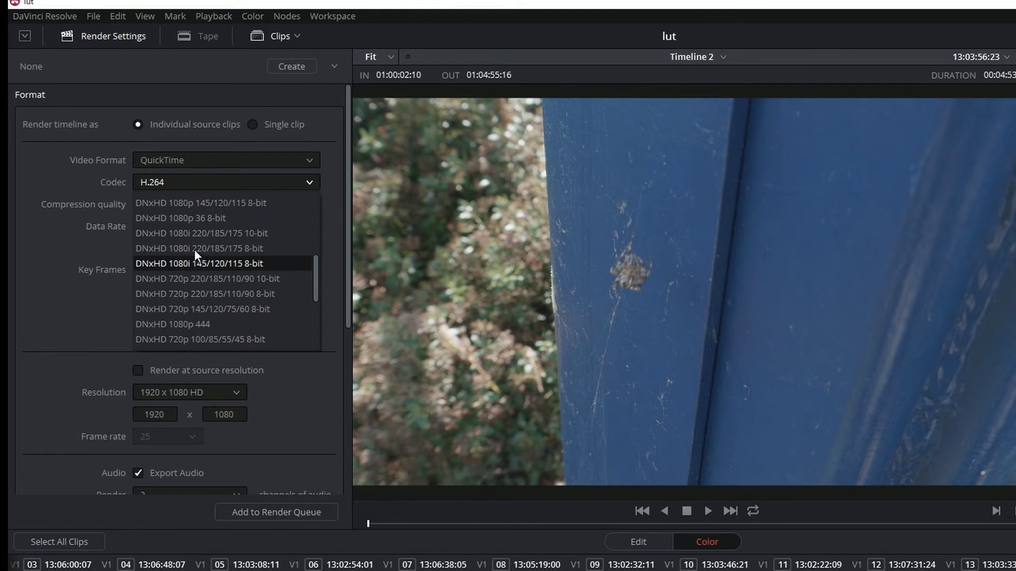
pyautogui.scroll(-3, 199, 301)
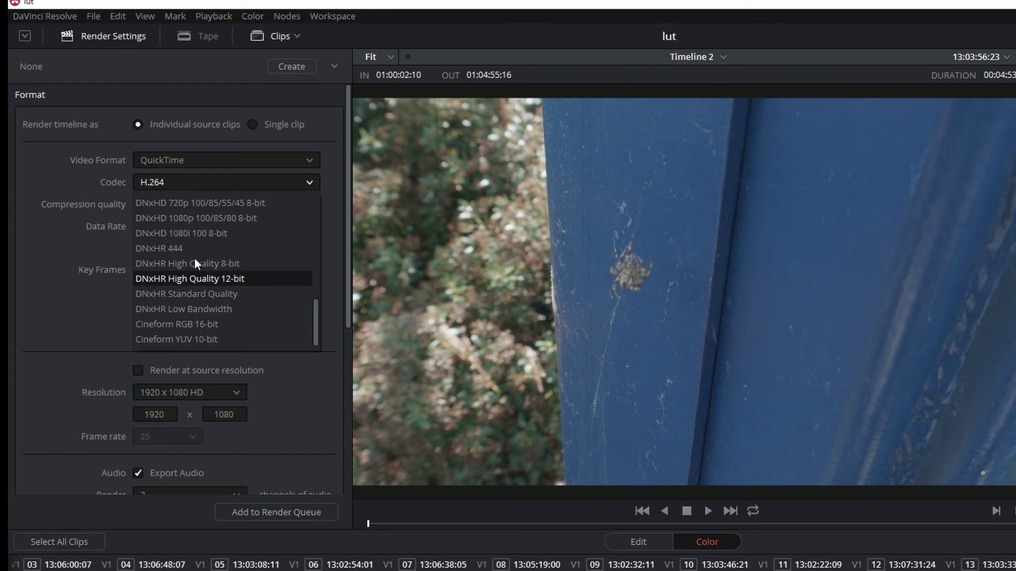
# Set the codec to Grass Valley HQX, render at source resolution, and output to G:\Resolve video.
pyautogui.scroll(-1, 309, 288)
pyautogui.click(141, 269)
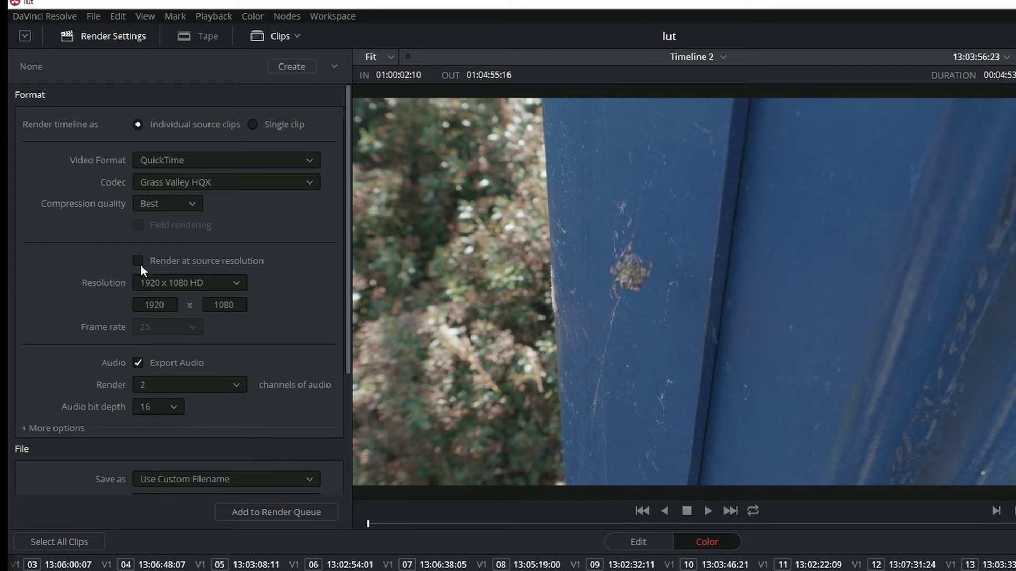
pyautogui.click(138, 262)
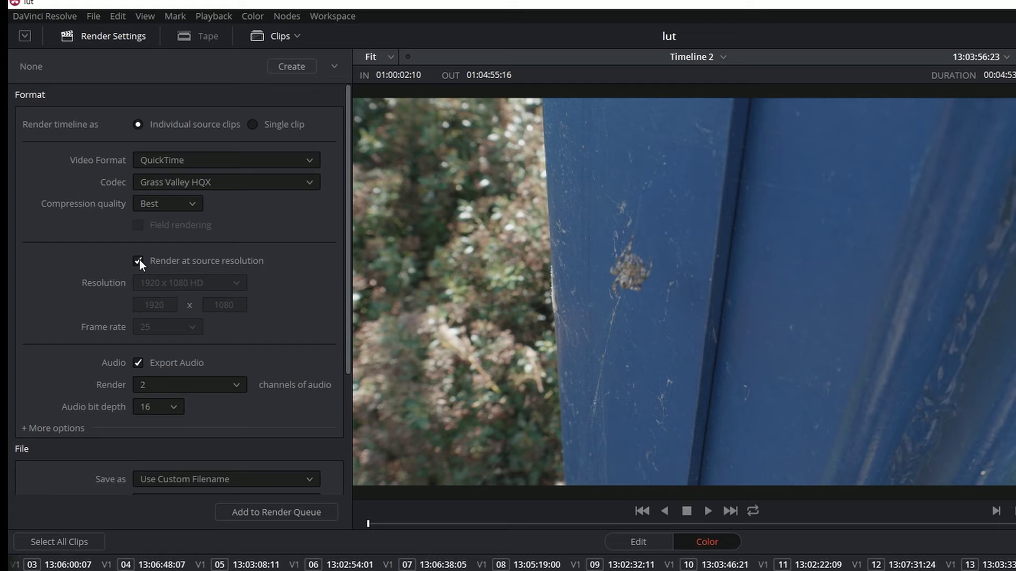
pyautogui.moveTo(348, 278); pyautogui.dragTo(348, 402)
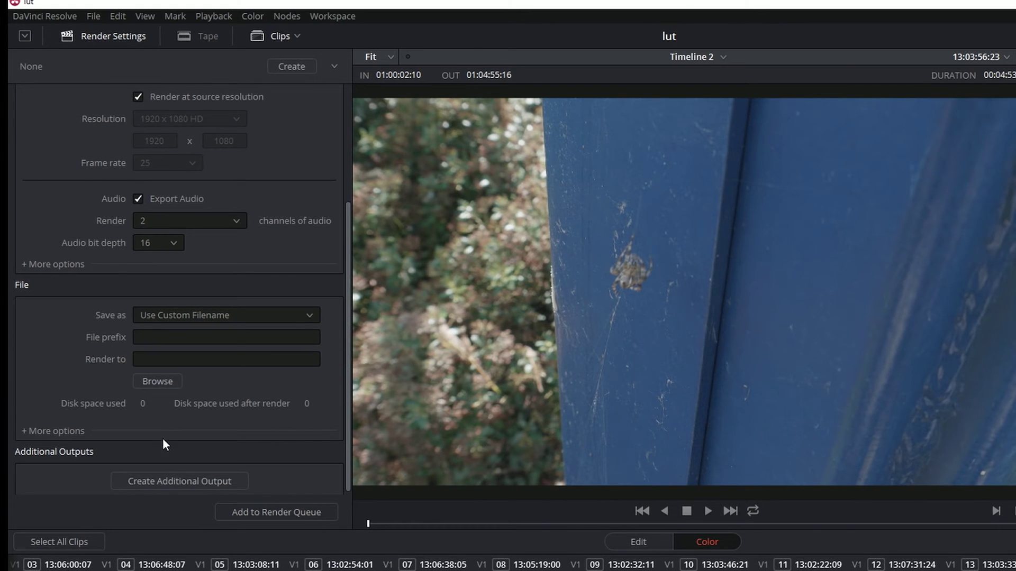
pyautogui.click(147, 380)
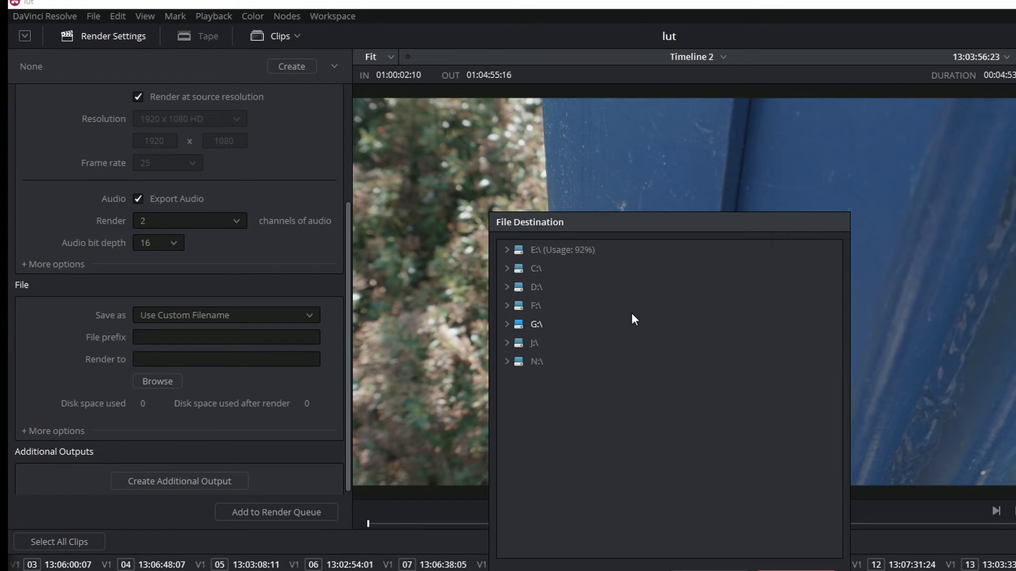
pyautogui.doubleClick(536, 323)
pyautogui.doubleClick(545, 343)
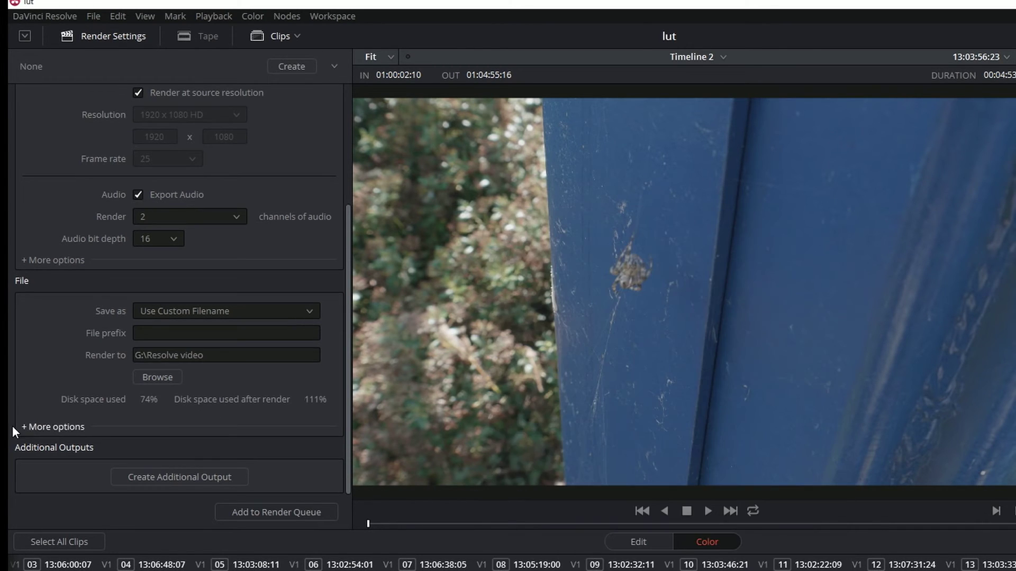
# Leave Render unique filenames unchecked under More options.
pyautogui.click(24, 426)
pyautogui.scroll(-5, 214, 423)
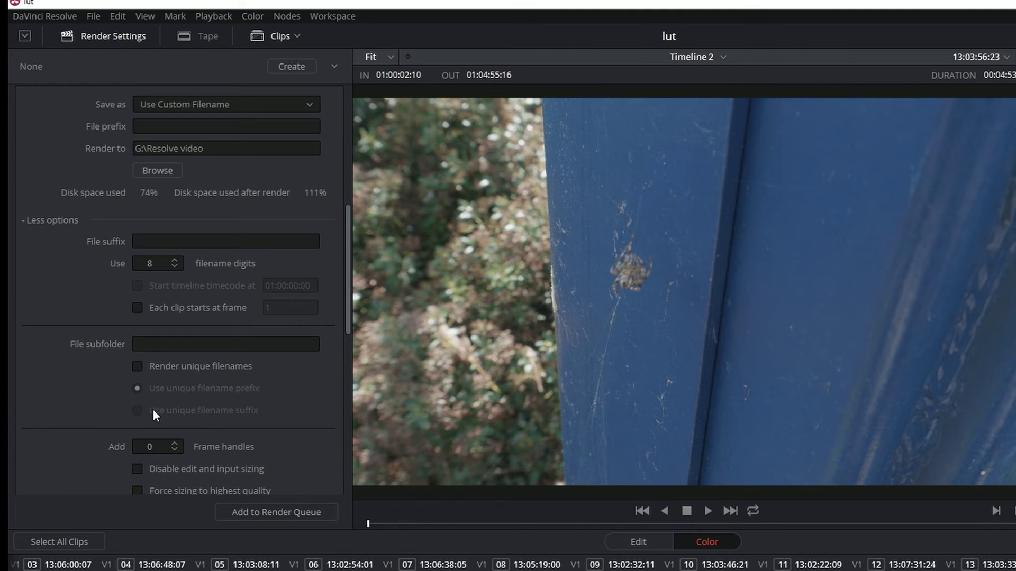
pyautogui.click(137, 366)
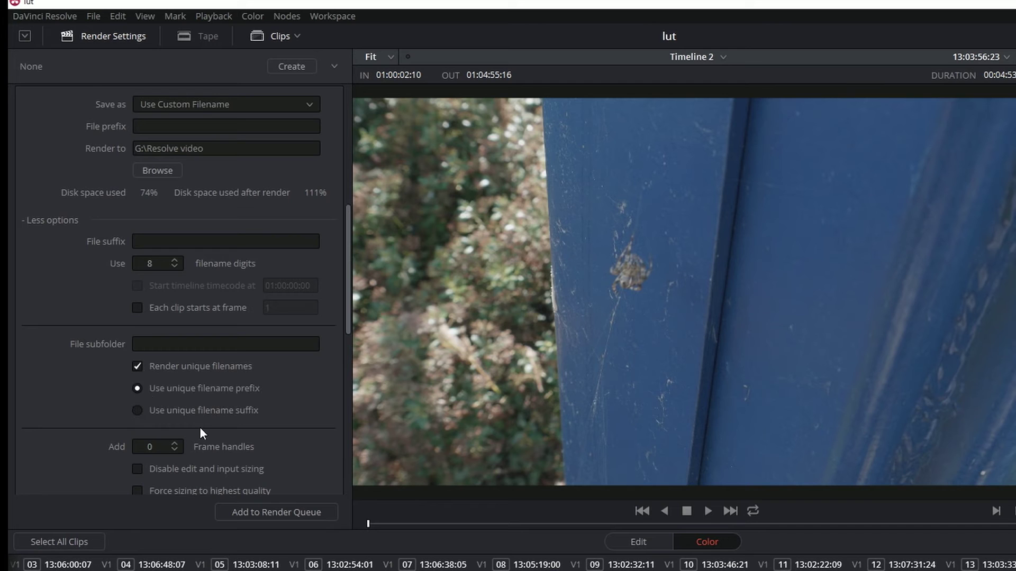
pyautogui.click(138, 366)
pyautogui.scroll(-7, 303, 306)
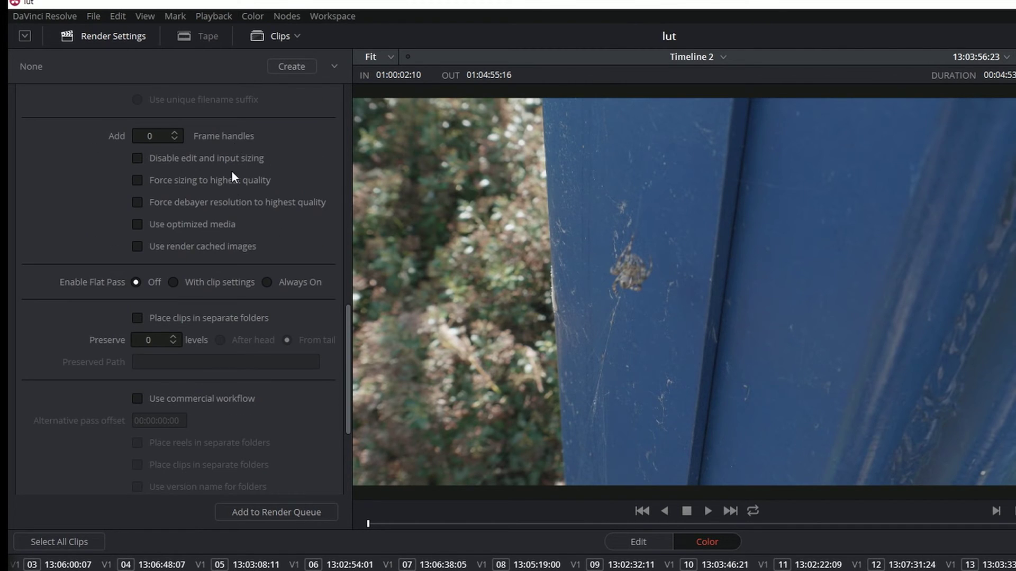
pyautogui.scroll(8, 322, 254)
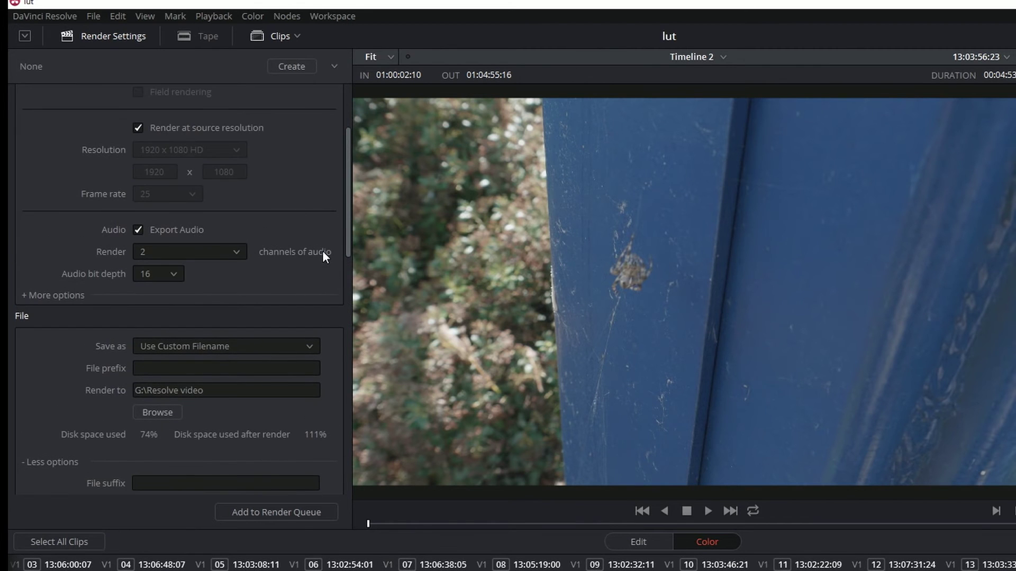
# Queue Timeline 2 as a render job to G:\Resolve video and start rendering it.
pyautogui.click(286, 512)
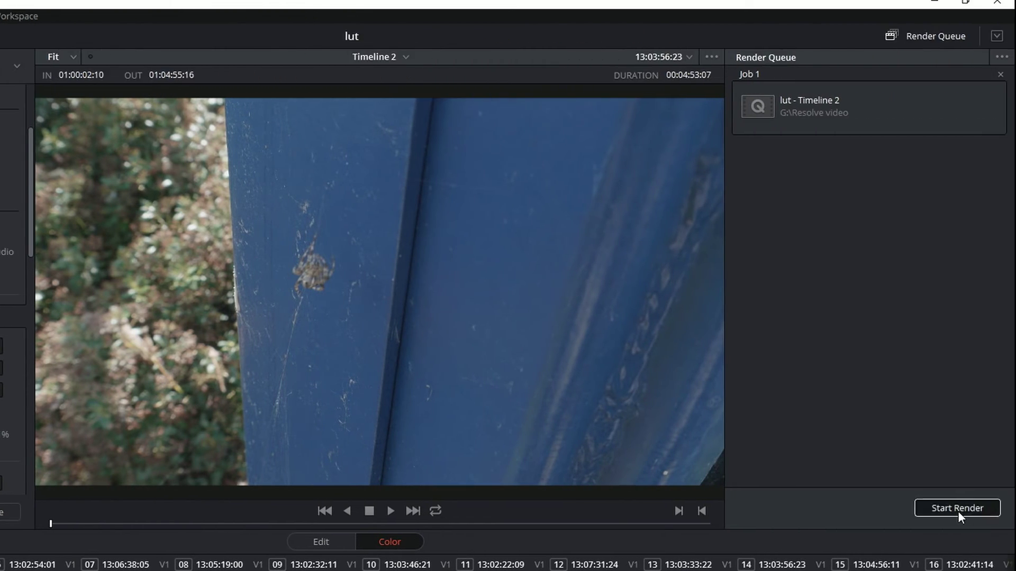
pyautogui.click(958, 510)
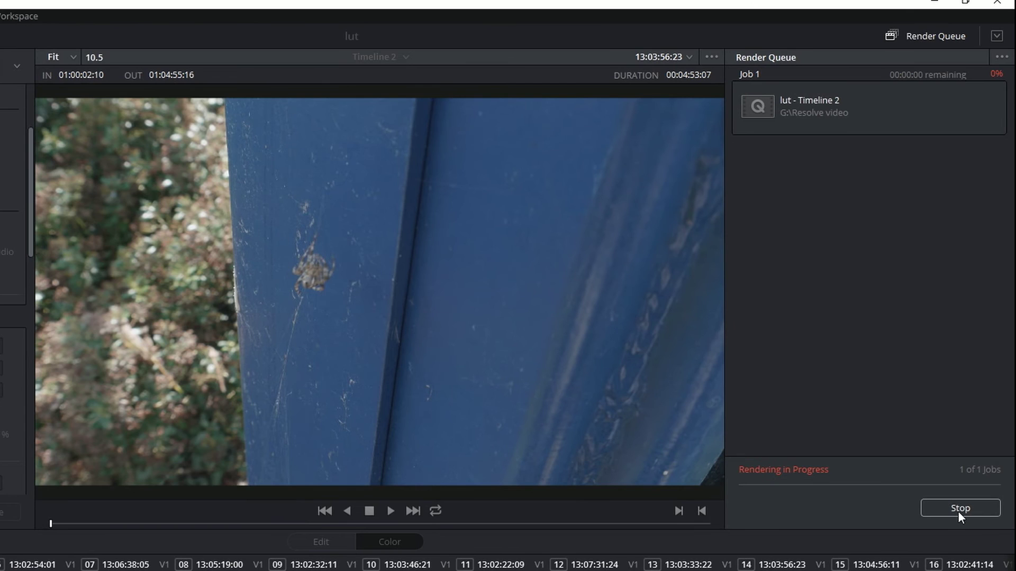